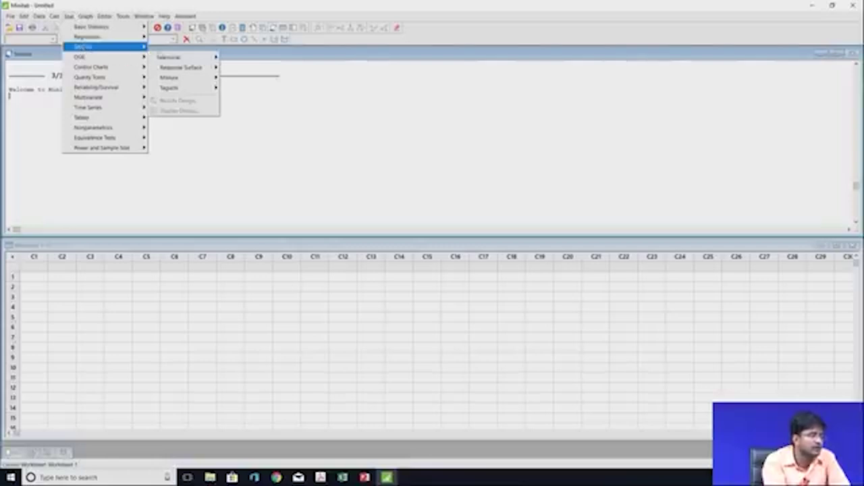
Start a factorial design of the general full factorial type with 2 factors and check the available designs information.
mouse_move(172, 59)
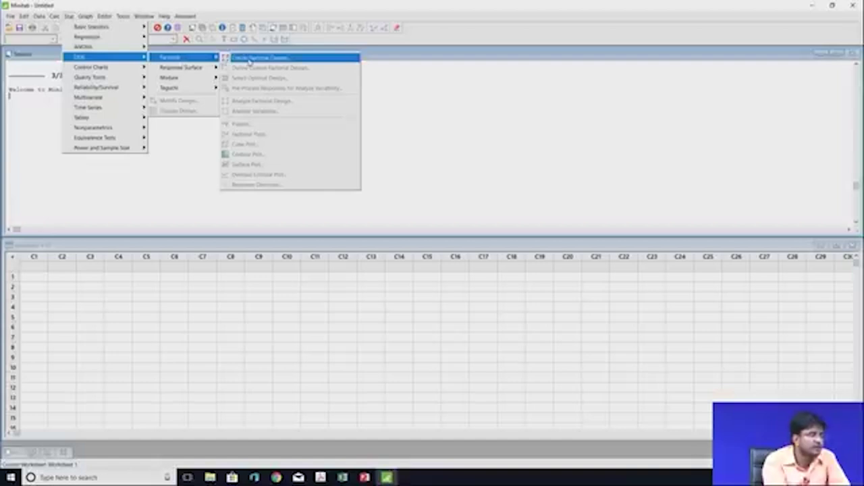
click(249, 61)
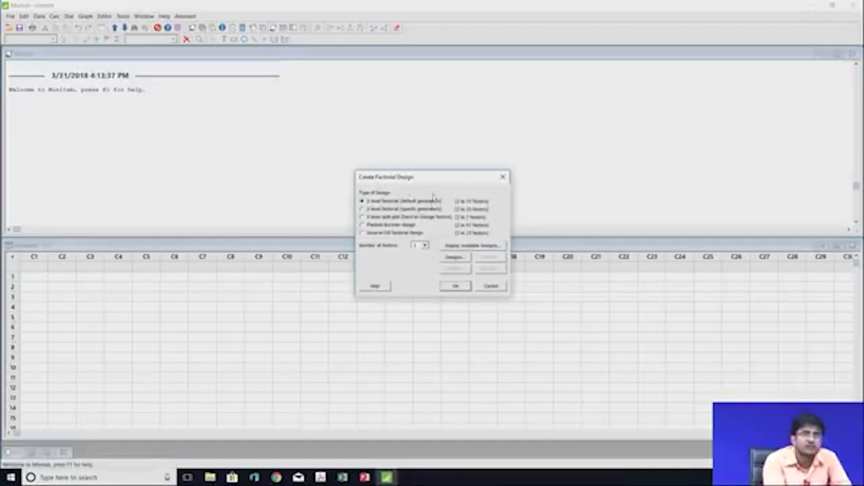
drag(427, 181, 343, 131)
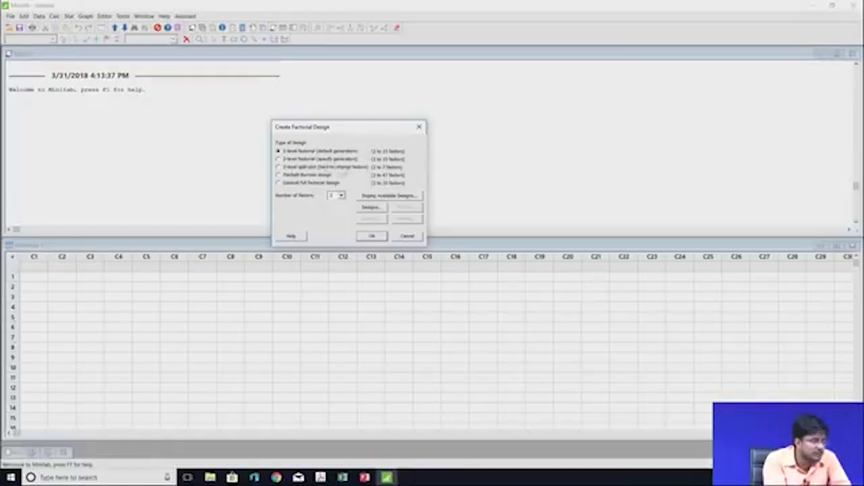
click(329, 195)
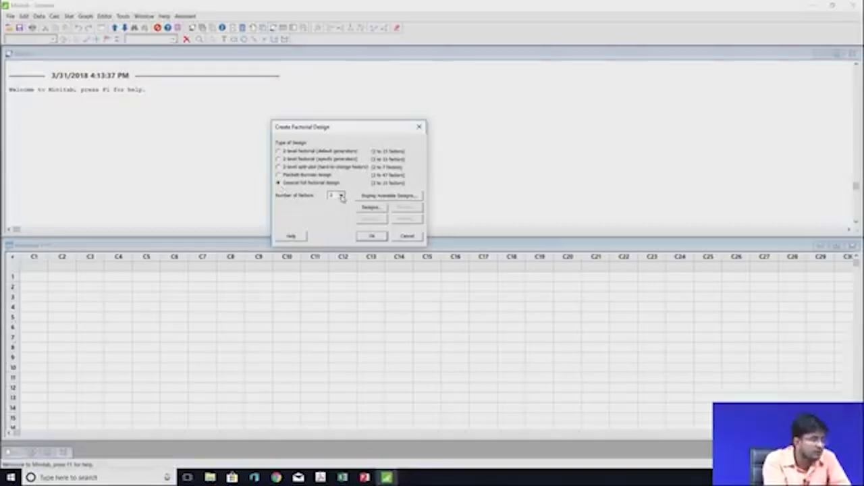
click(341, 196)
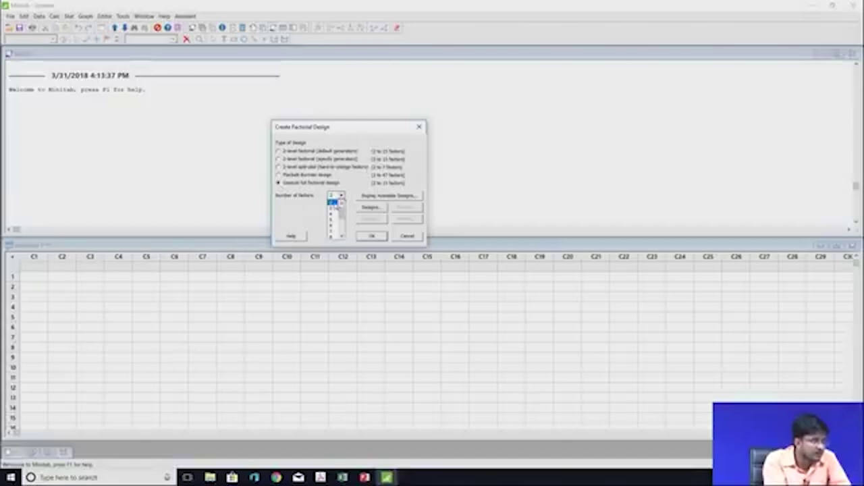
click(334, 202)
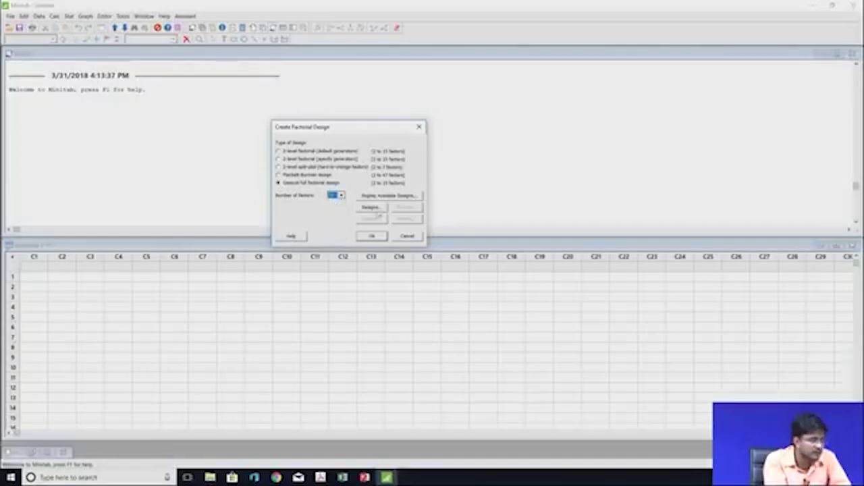
click(380, 196)
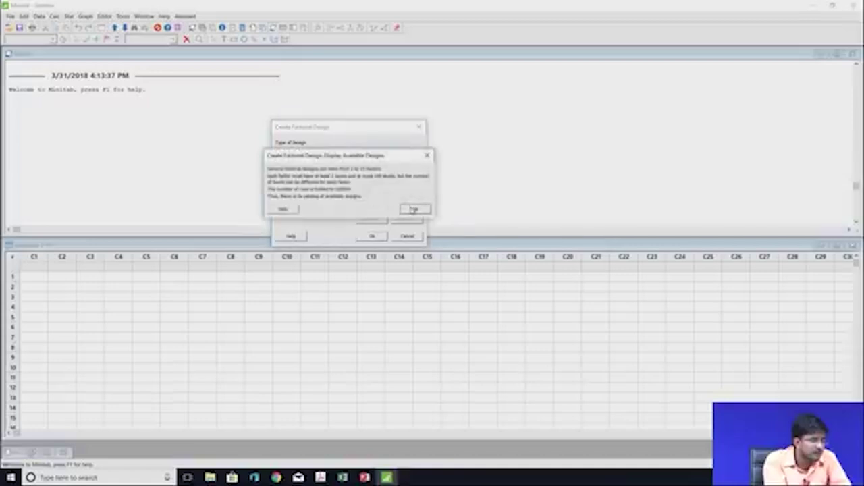
click(413, 209)
Set the number of levels to 3 for both factor A and factor B in the design settings.
click(372, 209)
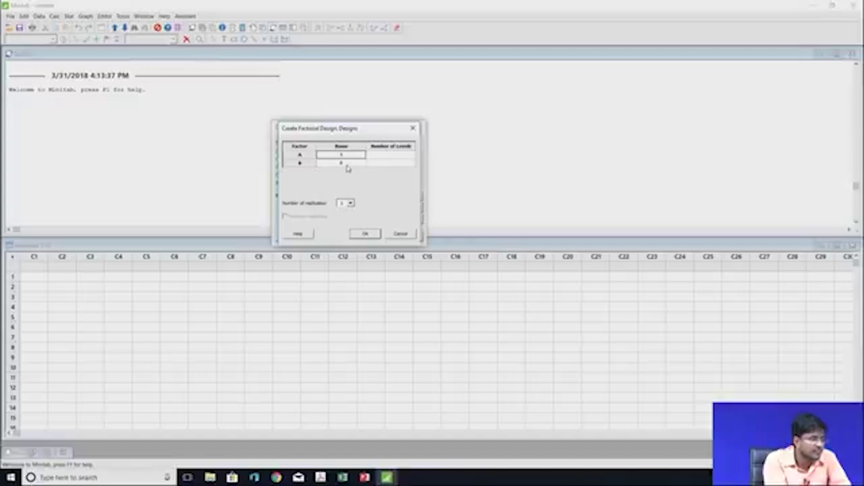
click(388, 156)
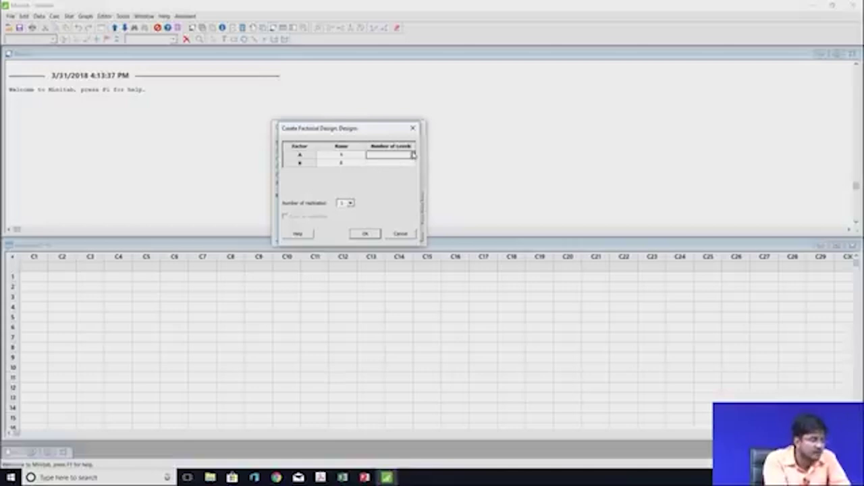
click(412, 156)
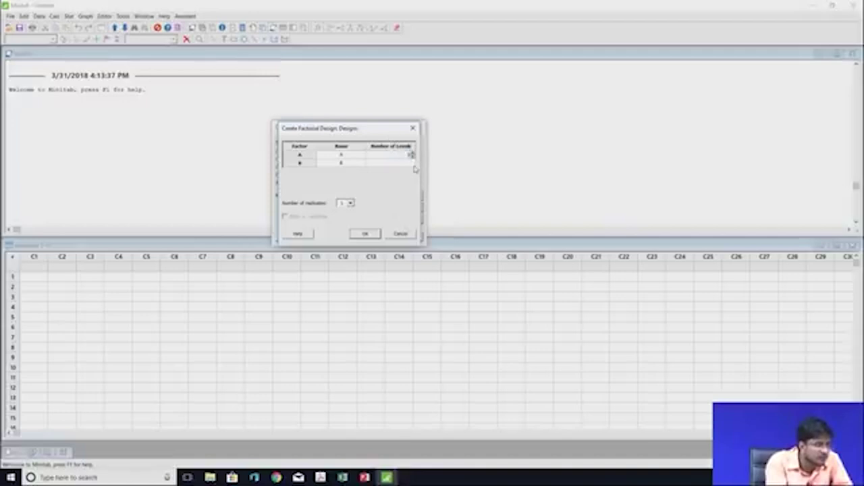
click(402, 164)
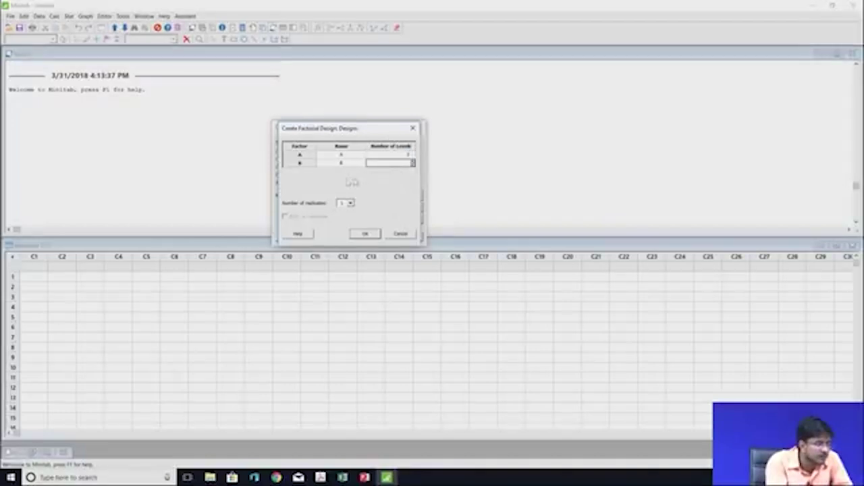
click(412, 162)
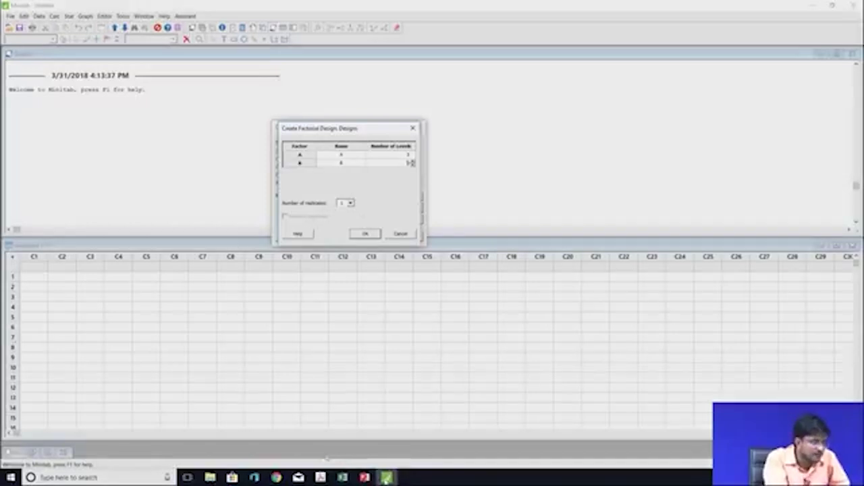
Check the repeated observations in the Excel data, set the number of replicates to 2 in Minitab, and create the design.
click(343, 477)
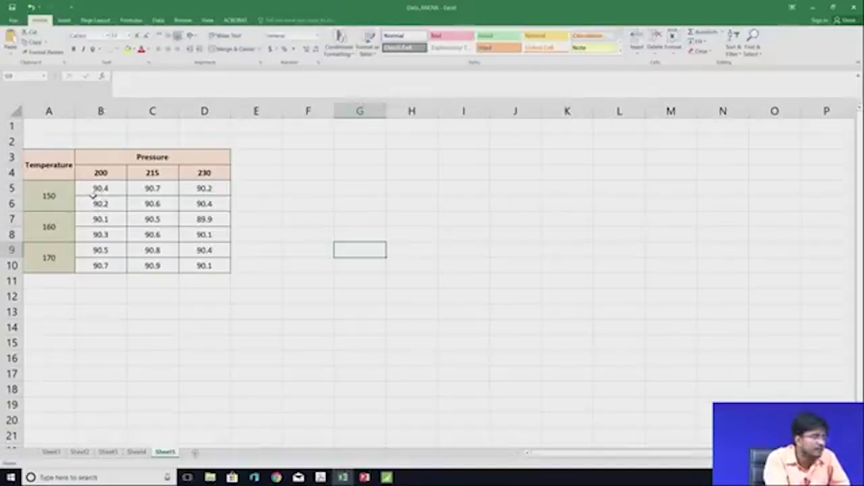
drag(96, 185, 99, 205)
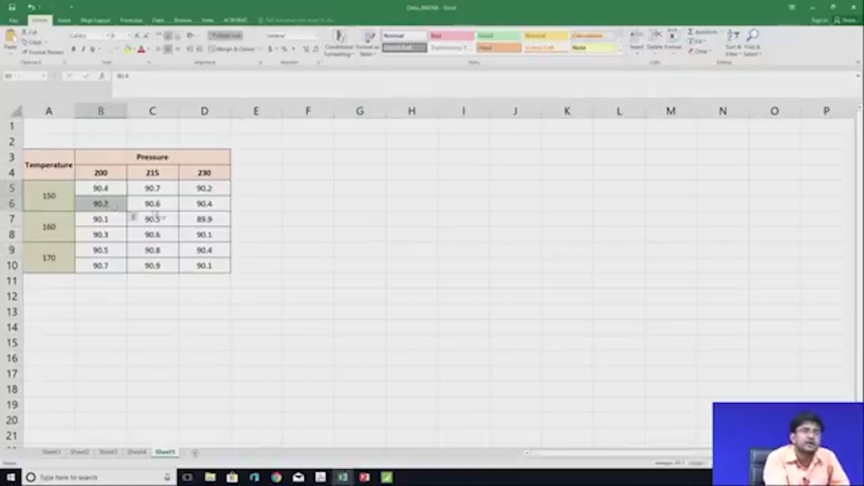
click(386, 477)
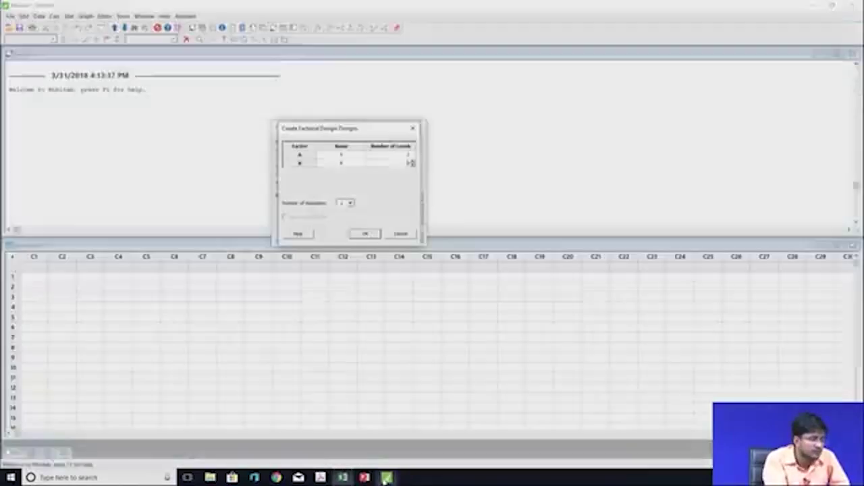
click(350, 204)
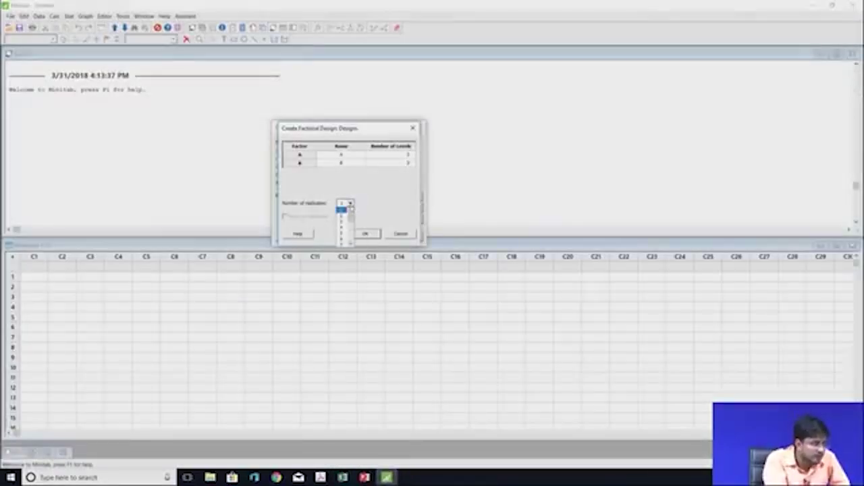
click(342, 215)
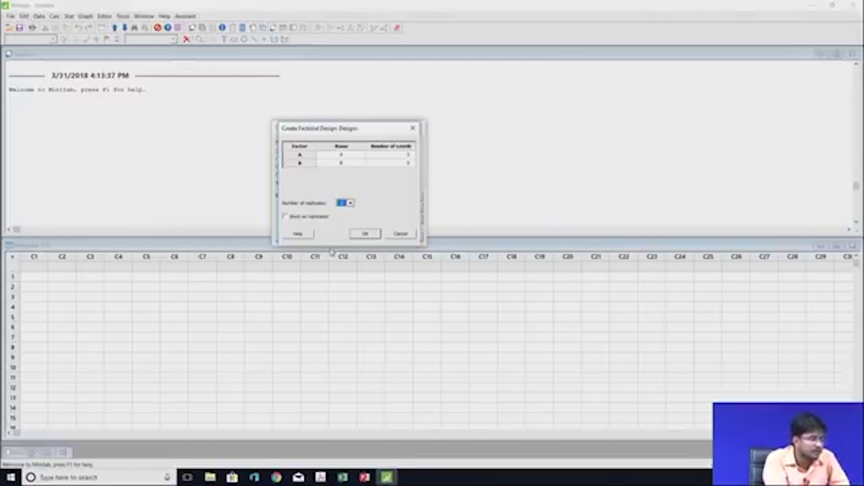
click(358, 234)
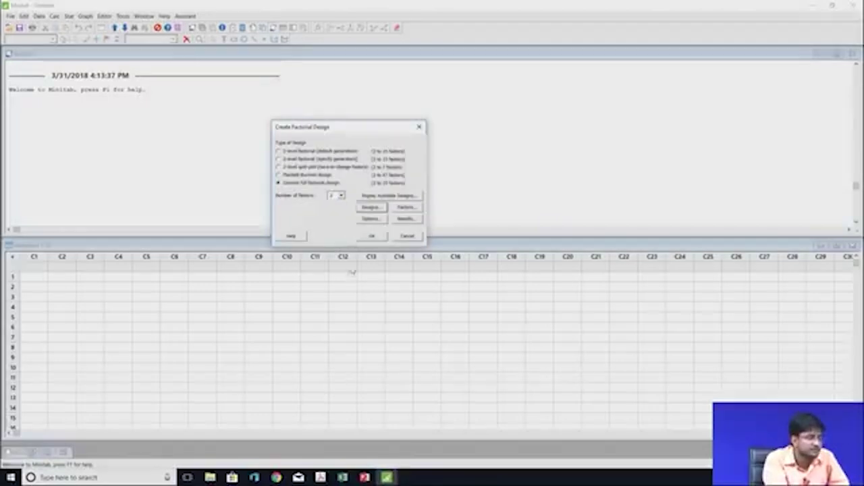
click(371, 236)
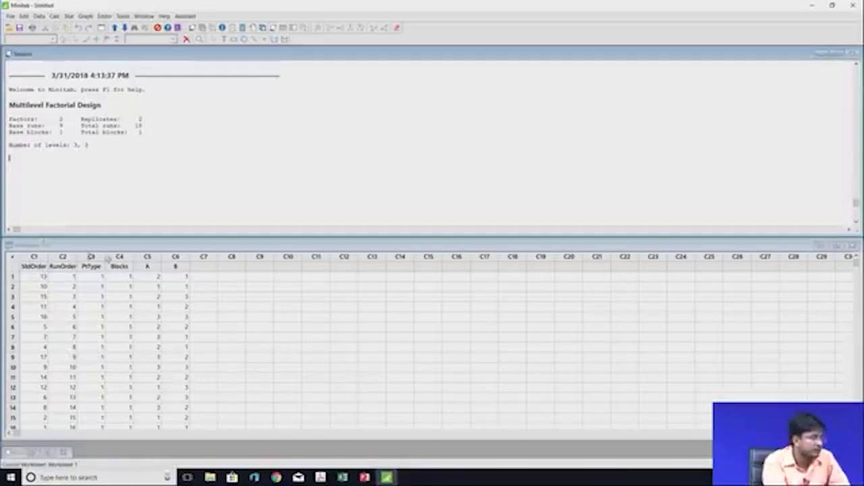
Display the design in the worksheet in standard order and check the level combinations of factors A and B.
click(69, 16)
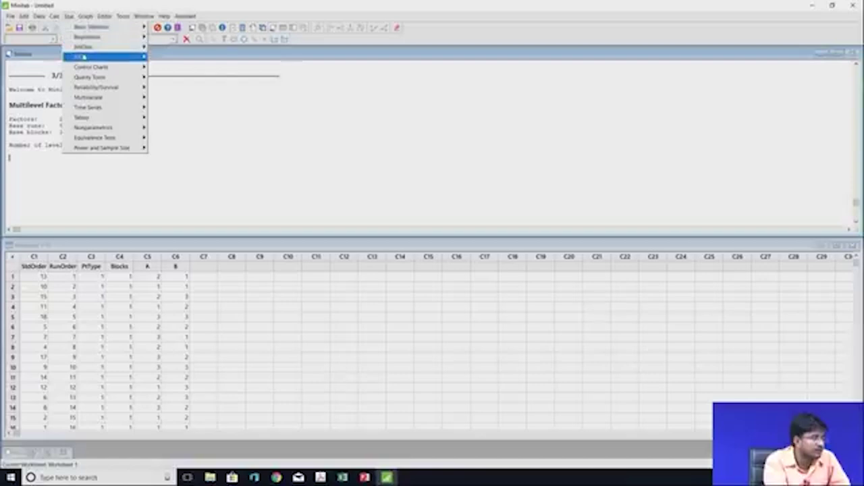
mouse_move(106, 50)
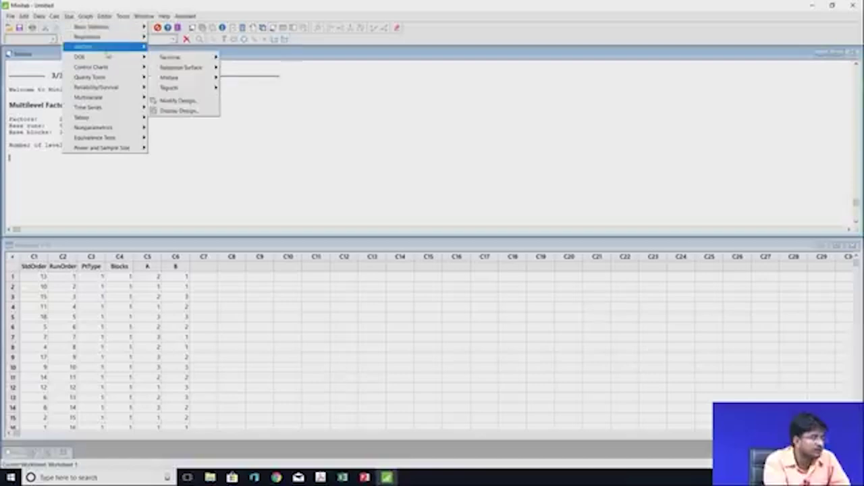
click(179, 111)
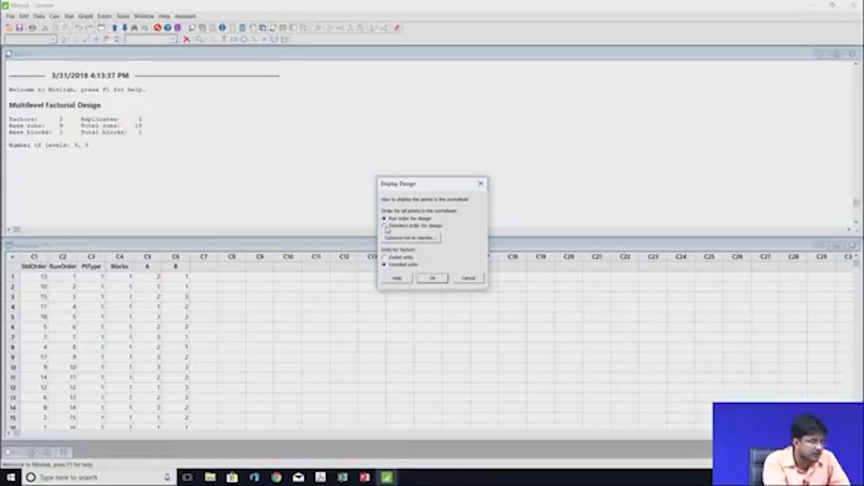
click(433, 279)
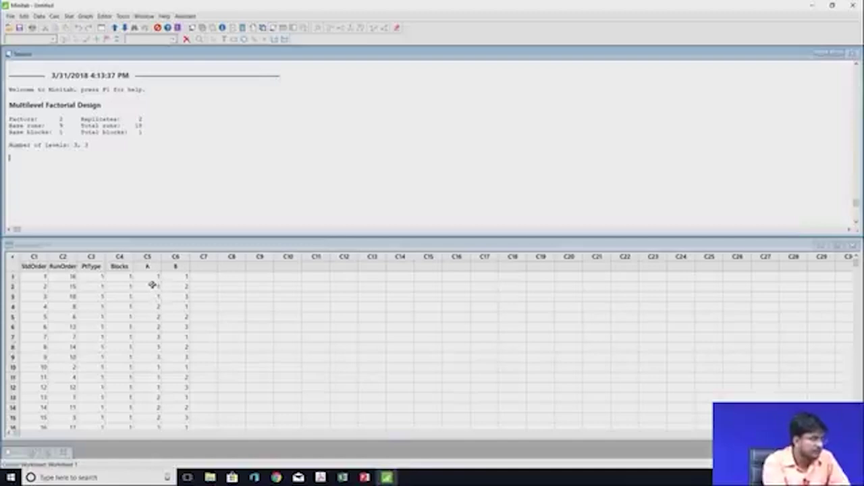
drag(154, 276, 179, 293)
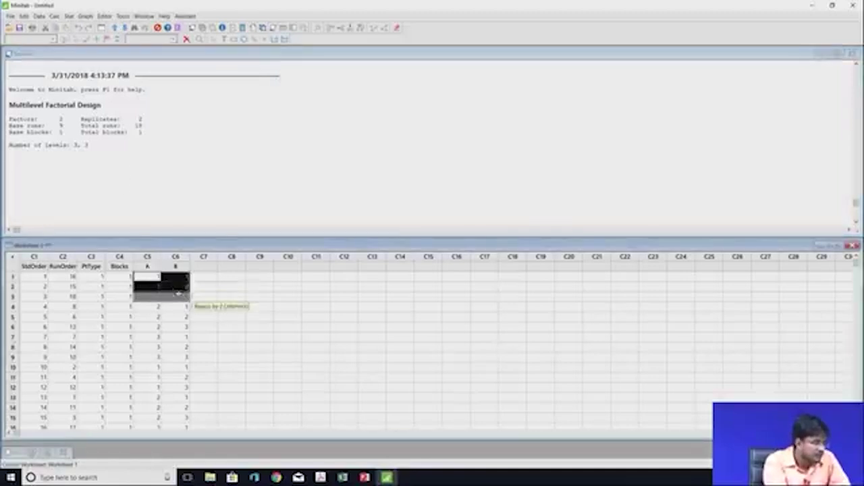
click(206, 317)
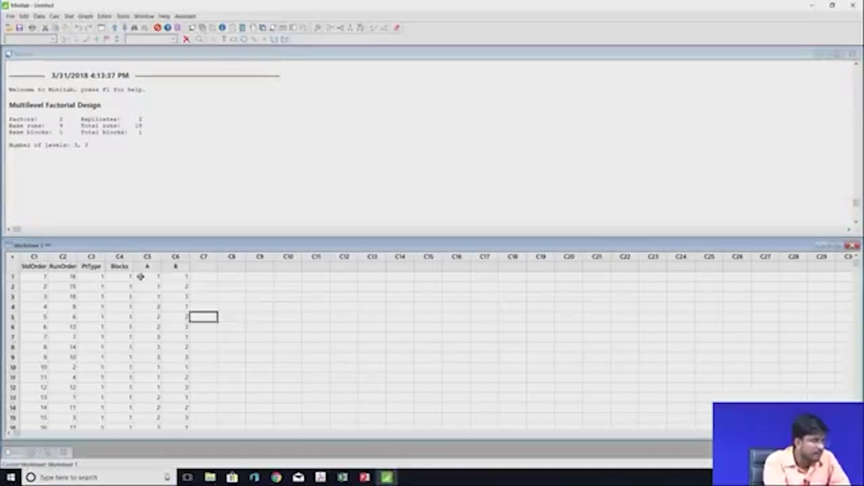
Reopen the factorial design setup and bring up the level values of factors A and B for editing.
click(68, 15)
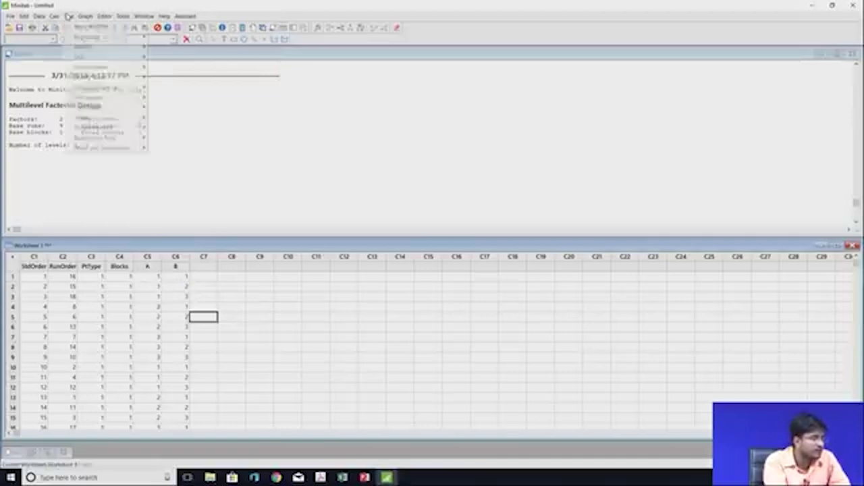
mouse_move(123, 58)
mouse_move(192, 60)
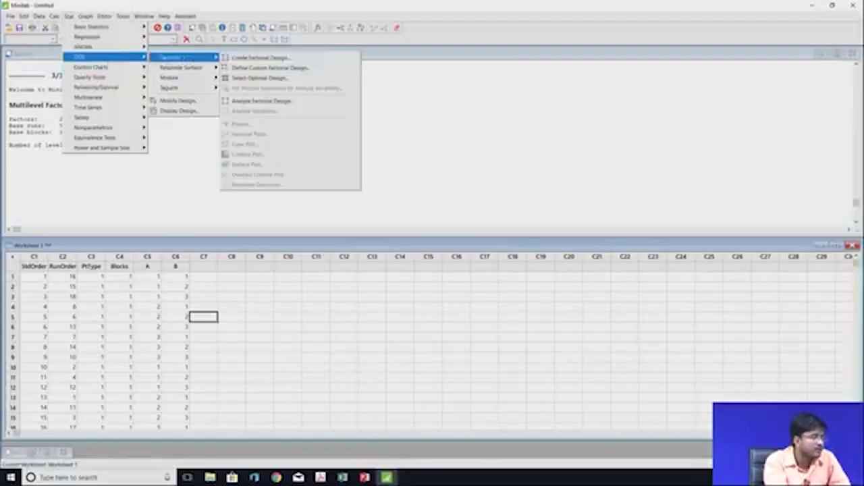
click(253, 62)
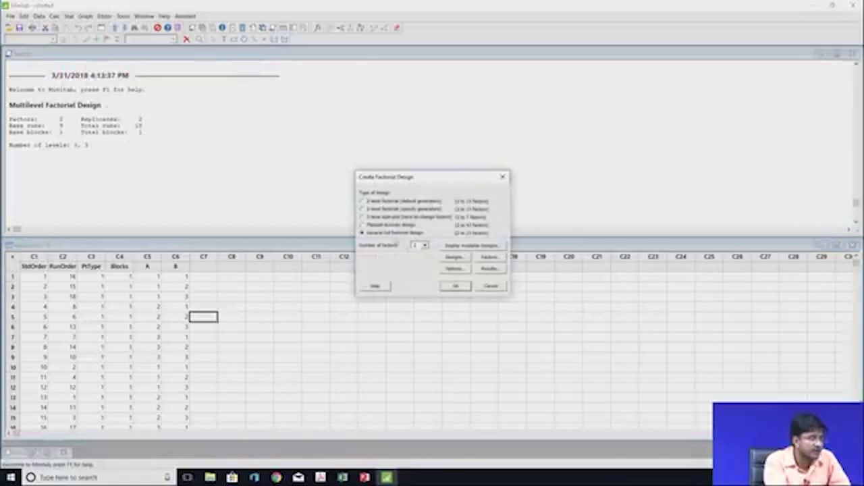
click(489, 258)
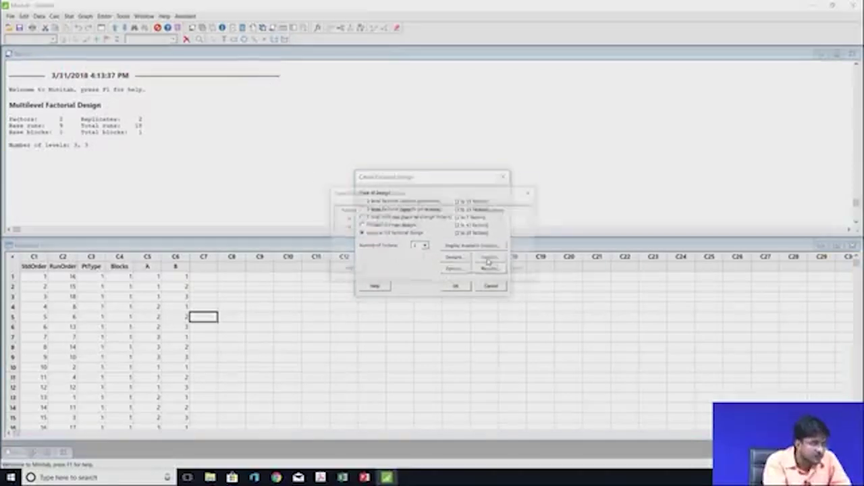
click(474, 220)
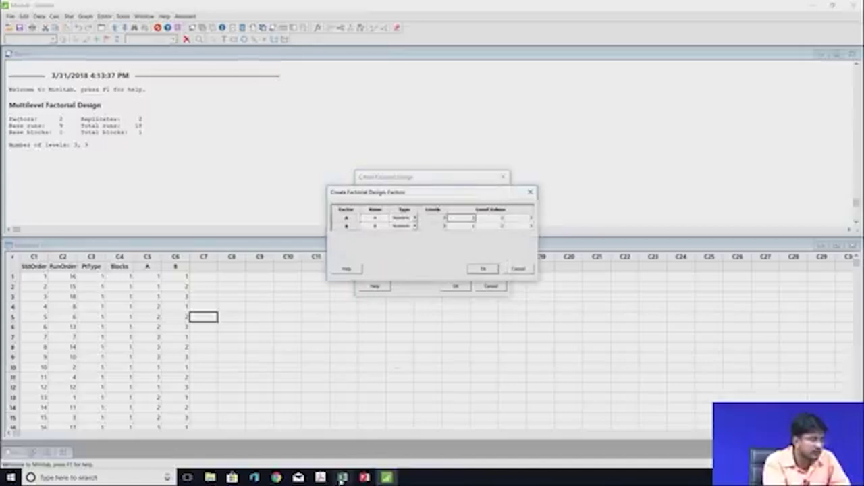
Look up the pressure levels in the Excel table and set factor A's level values to 200, 215 and 230 in Minitab.
mouse_move(342, 477)
click(345, 447)
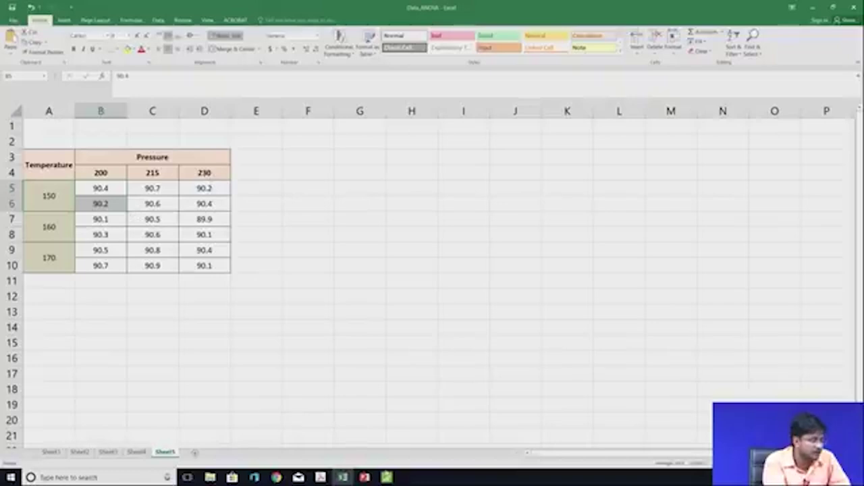
click(386, 478)
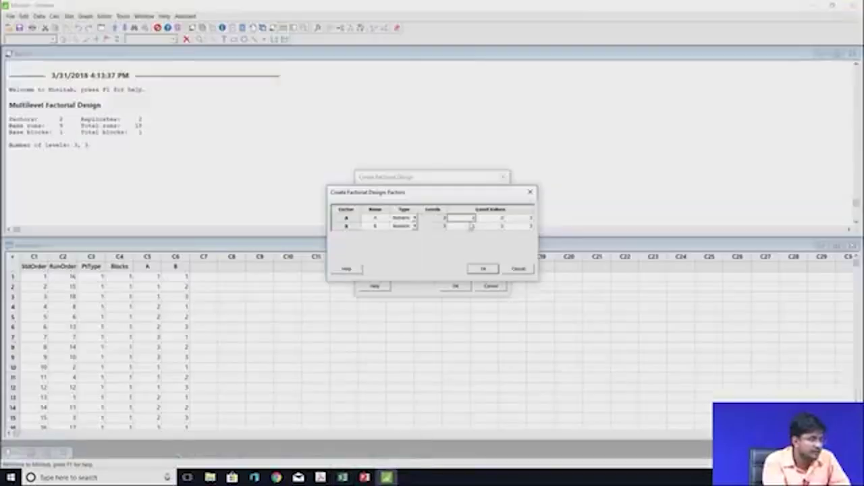
click(342, 478)
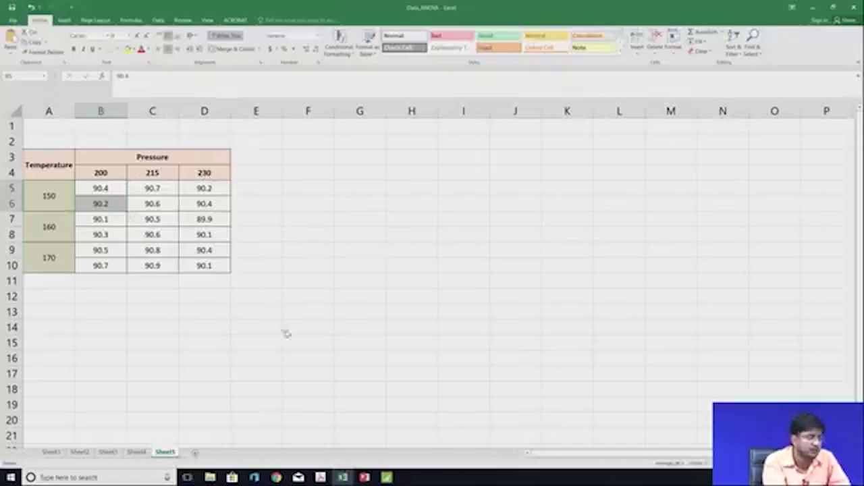
click(386, 477)
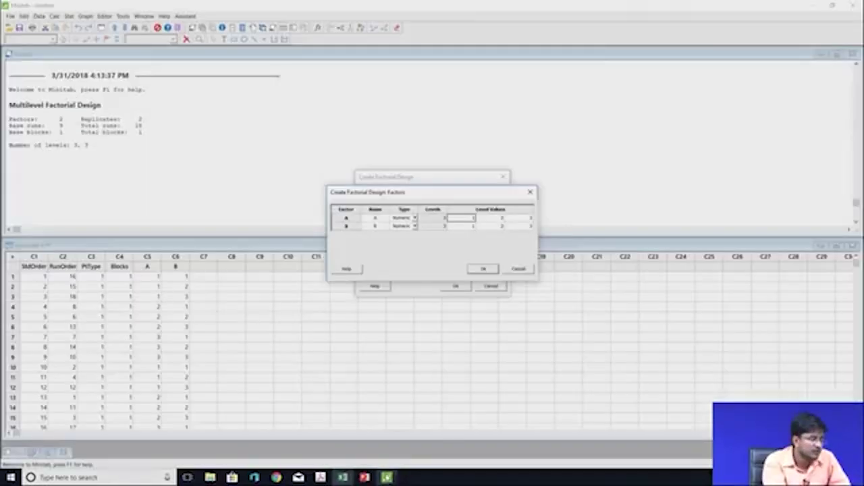
click(472, 218)
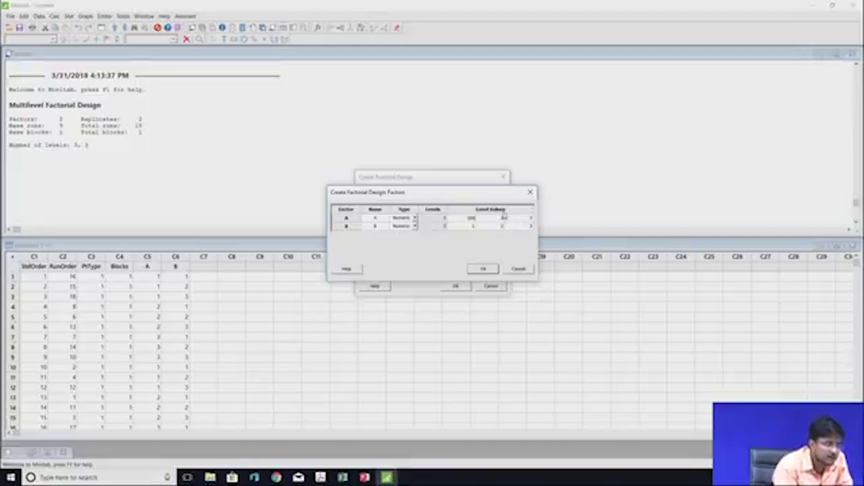
click(503, 220)
click(503, 221)
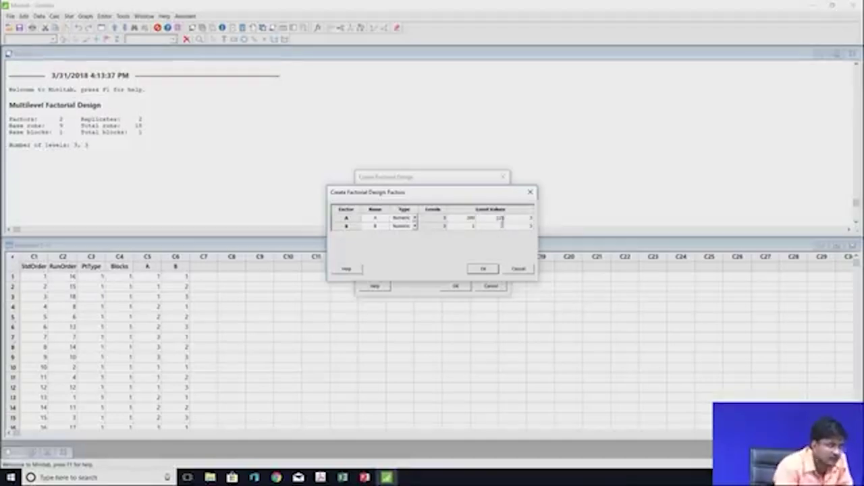
click(532, 220)
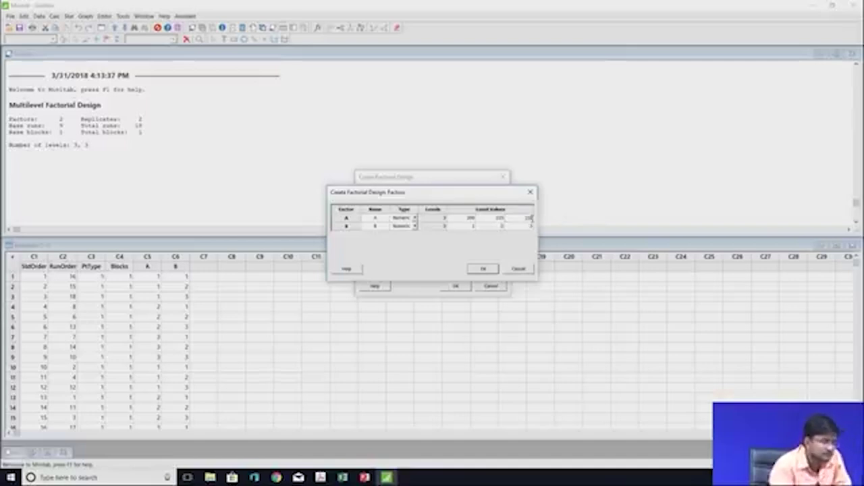
Look up the temperature levels in Excel, set factor B's level values to 150, 160 and 170 in Minitab, and create the design.
click(454, 230)
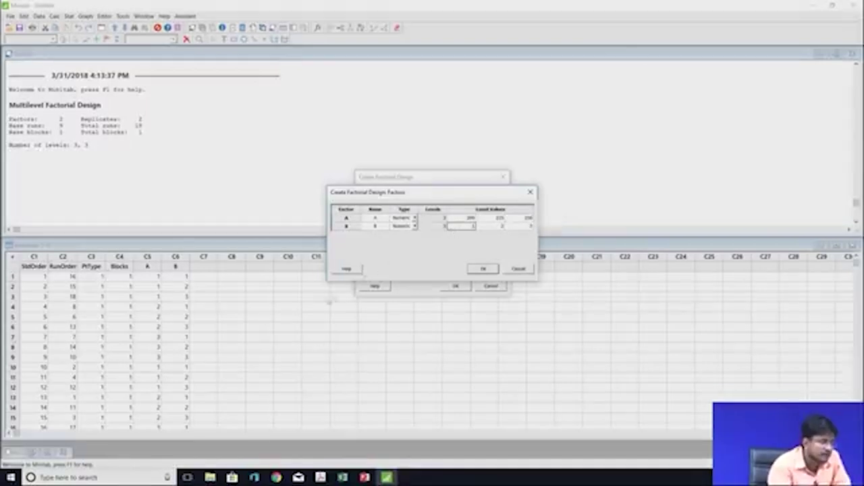
click(342, 478)
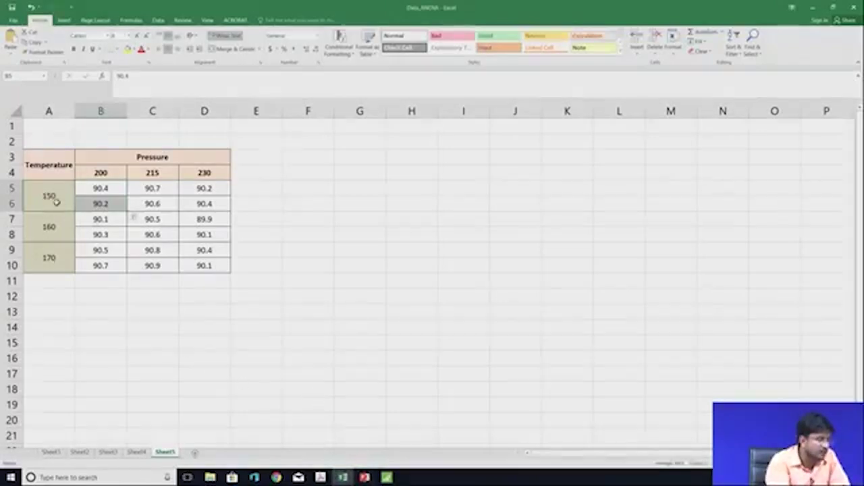
click(386, 477)
click(463, 228)
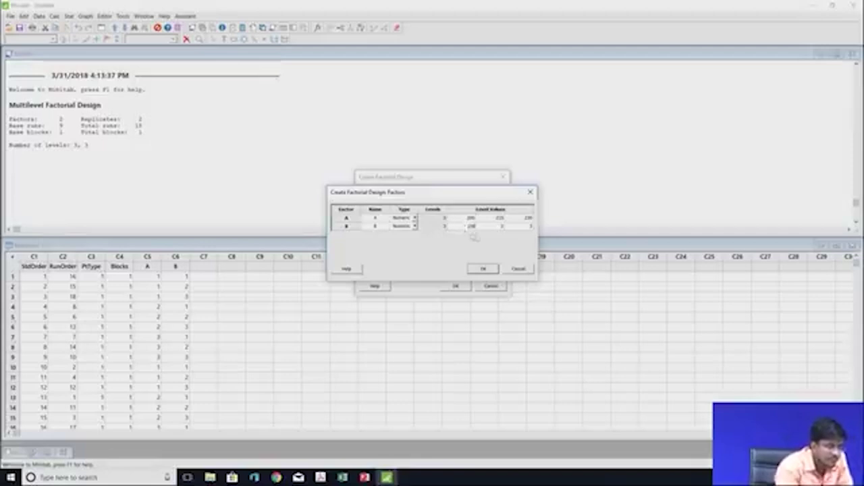
click(489, 227)
text(2)
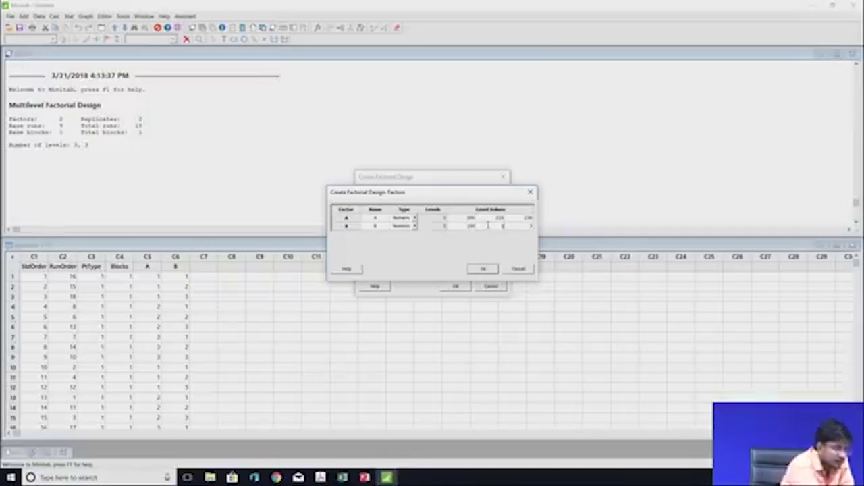
click(518, 228)
text(3)
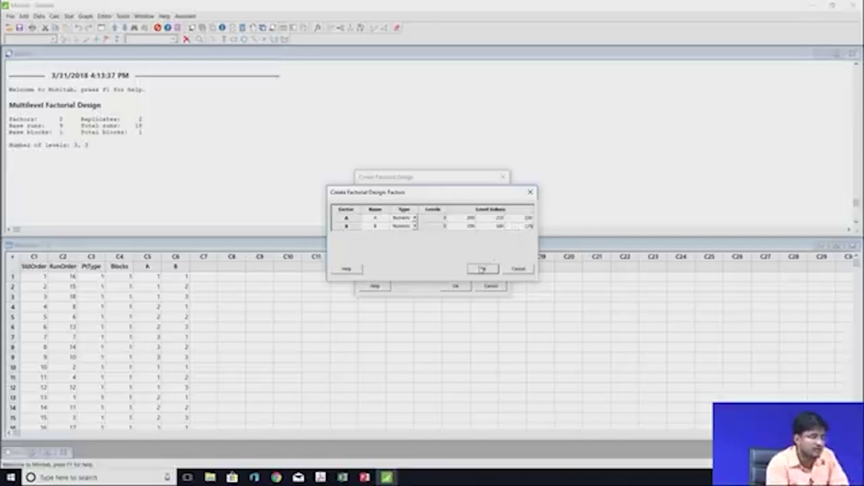
click(481, 269)
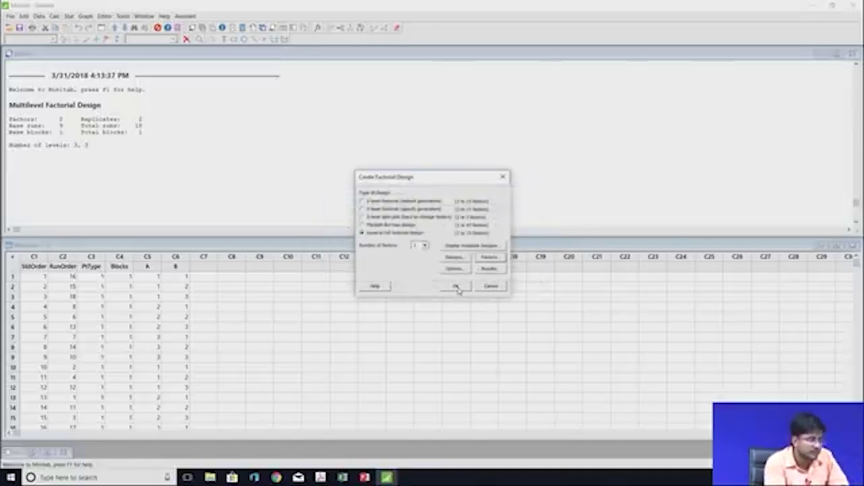
click(456, 287)
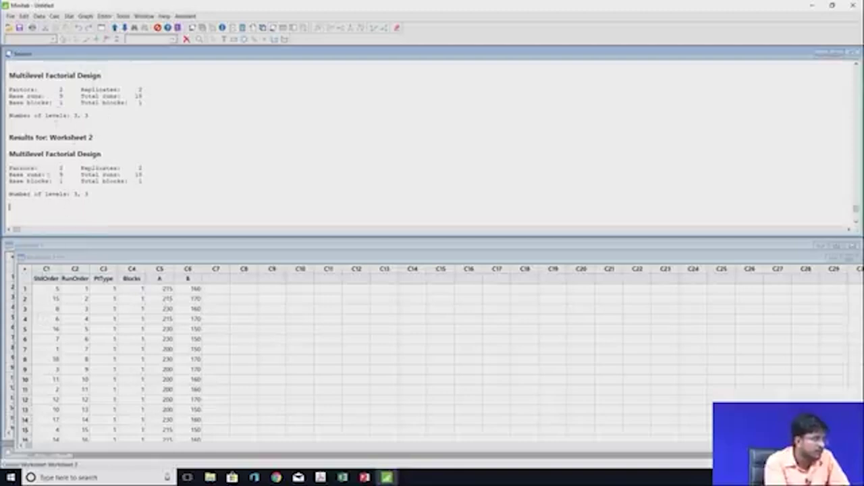
Display the new design in the worksheet in standard order with uncoded units.
click(69, 15)
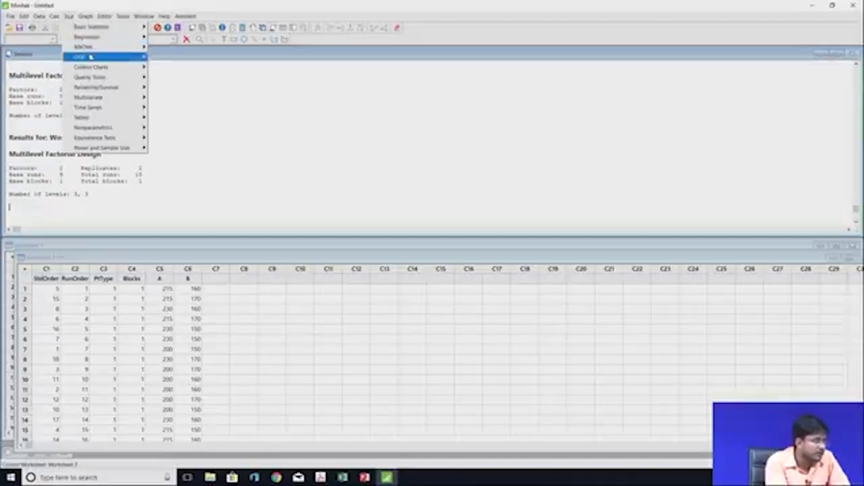
mouse_move(103, 60)
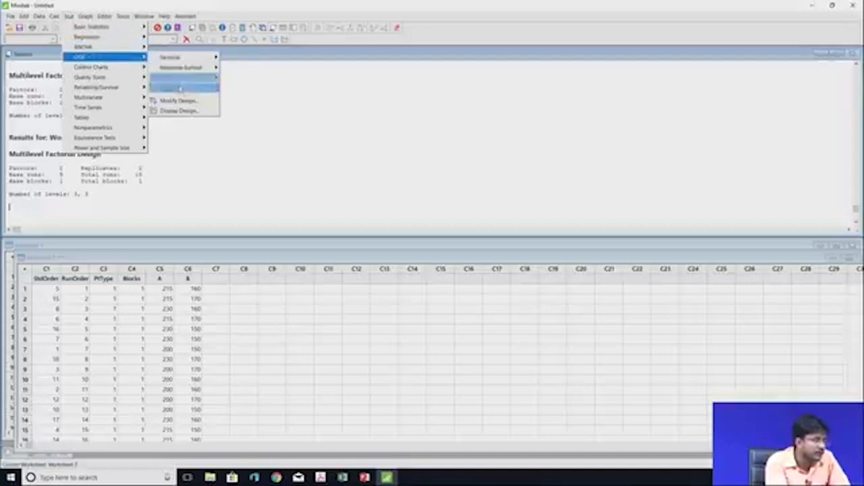
click(178, 110)
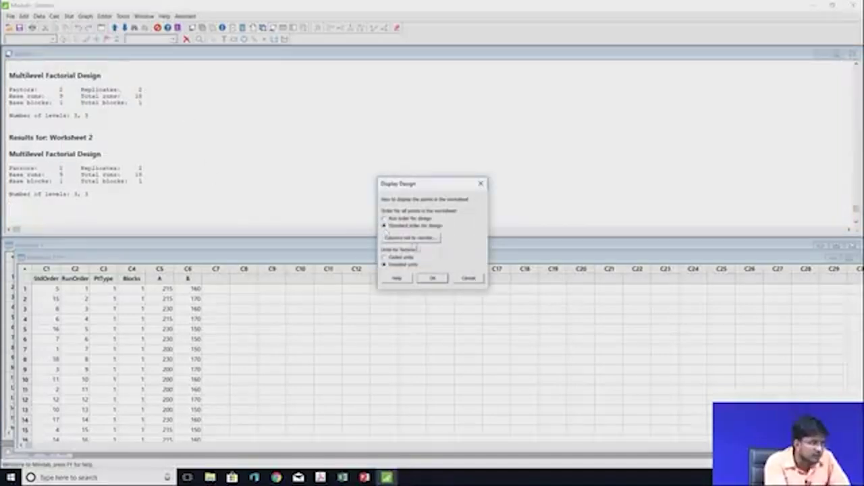
click(430, 280)
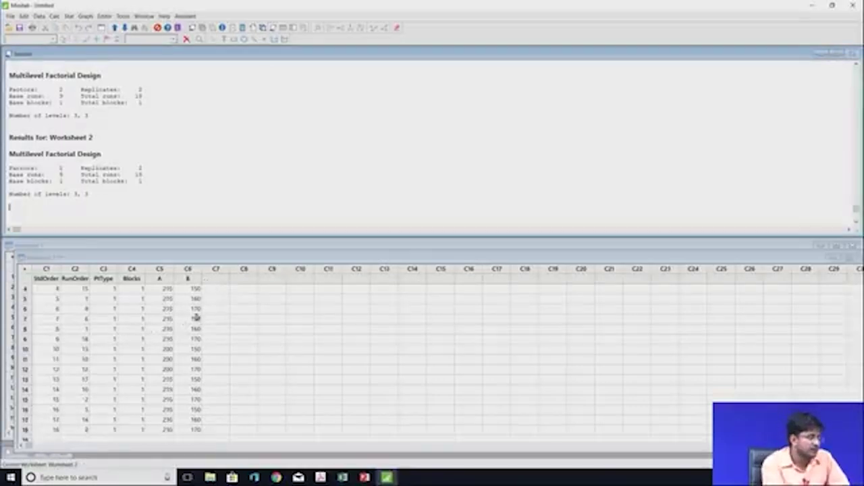
Name worksheet column C7 "YEILD RATE" for the response data.
click(214, 279)
text(YIELD)
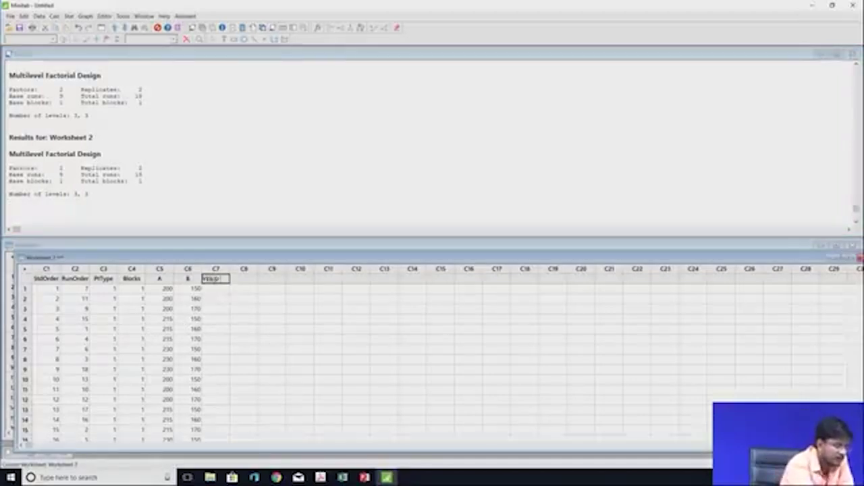
text( RATE)
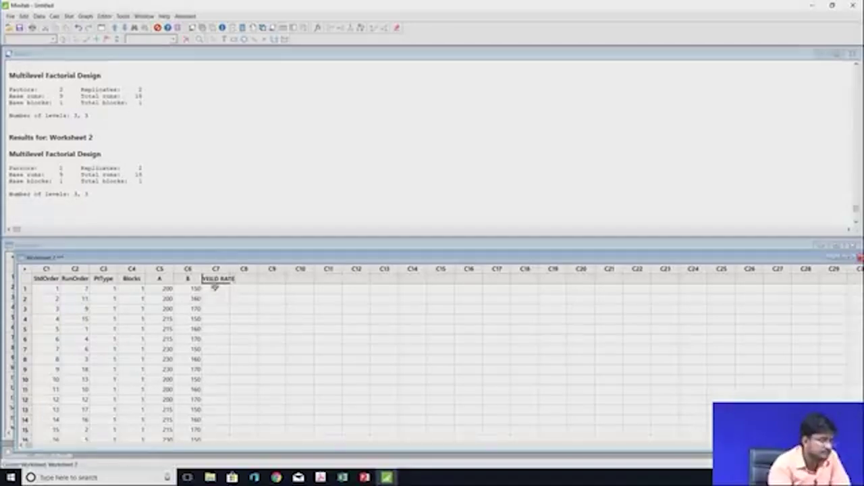
key(Return)
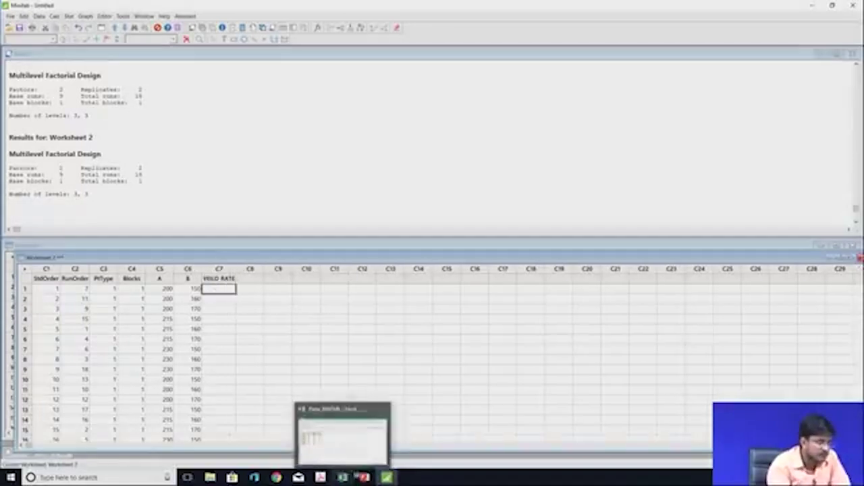
Switch to PowerPoint and copy the 18 response values from the example slide's table.
click(343, 478)
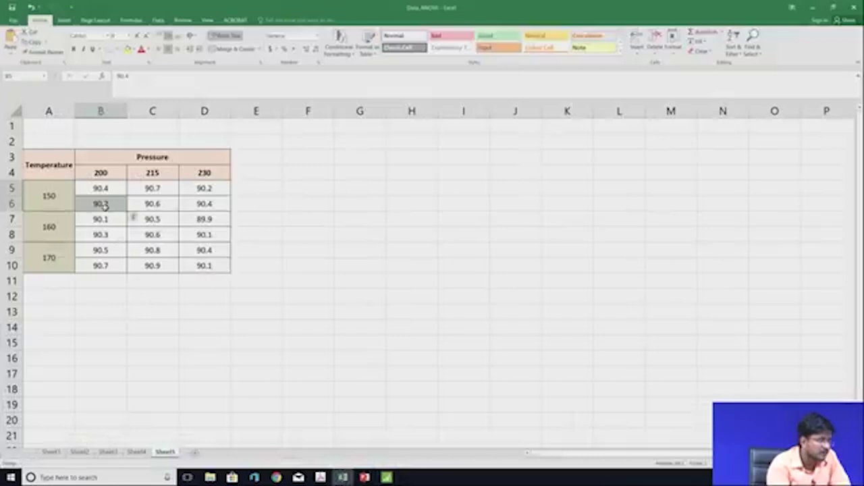
click(365, 478)
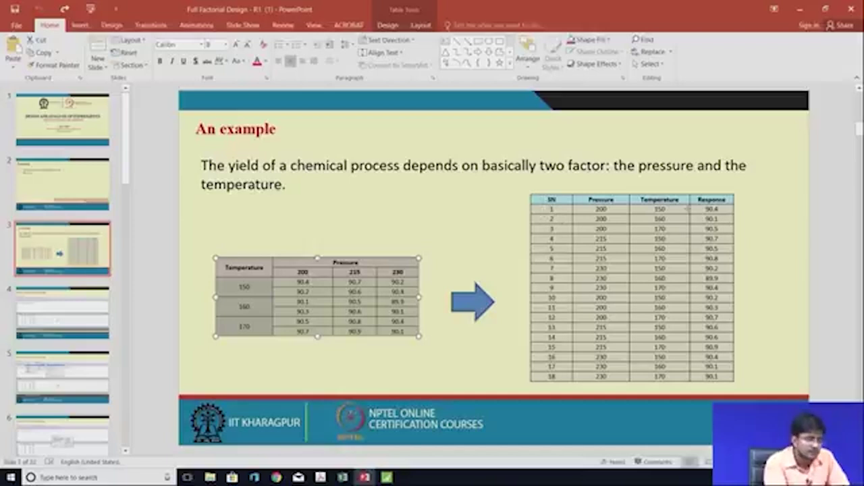
drag(700, 209, 719, 378)
key(ctrl+c)
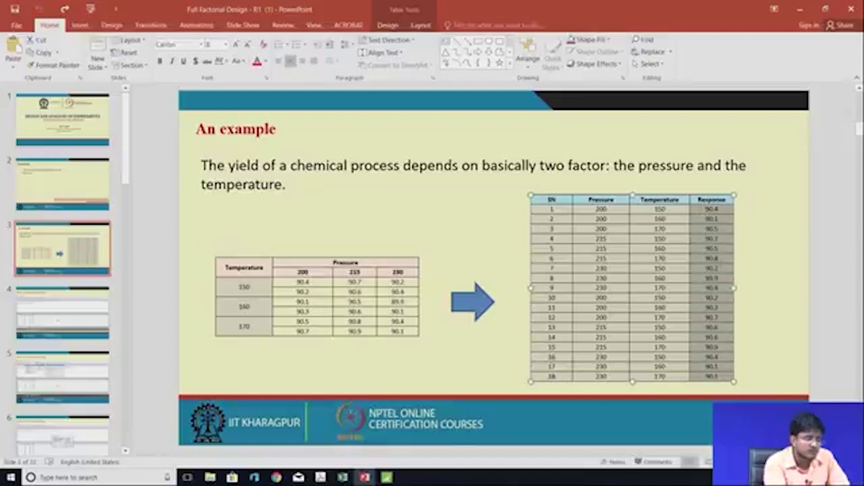
right_click(721, 261)
click(739, 70)
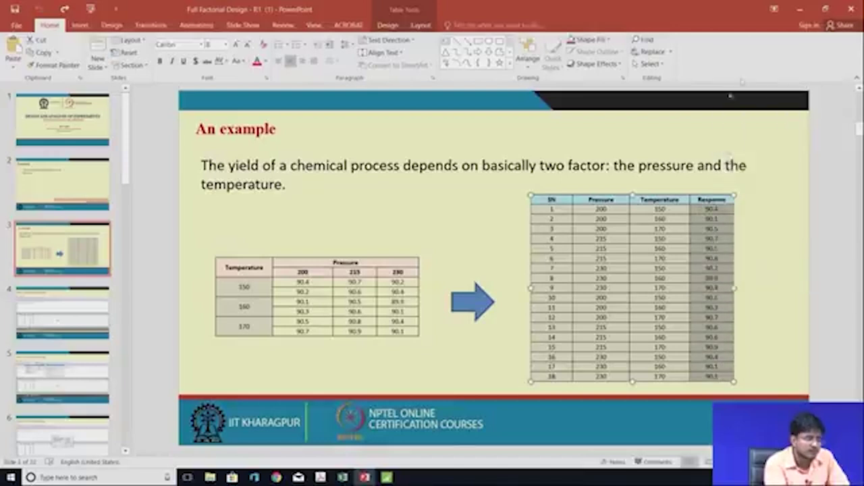
Paste the copied response values into Excel starting at cell F3, keeping their source formatting, and look over the pasted column.
click(343, 477)
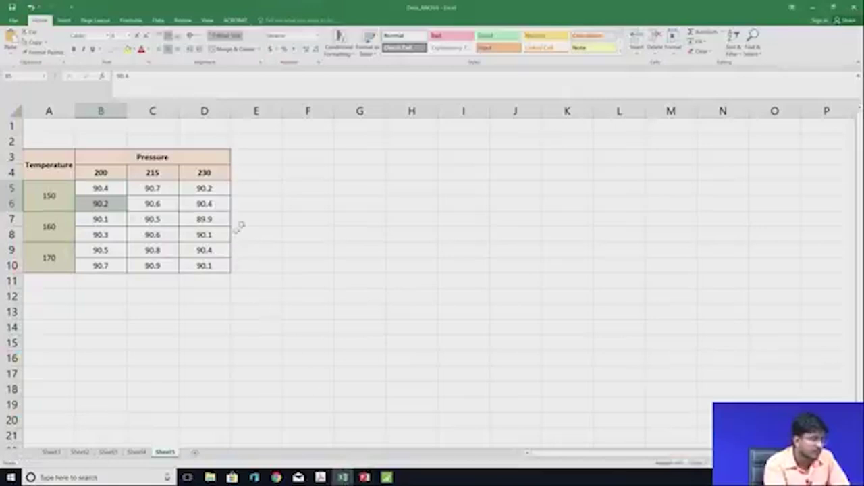
click(322, 155)
right_click(324, 156)
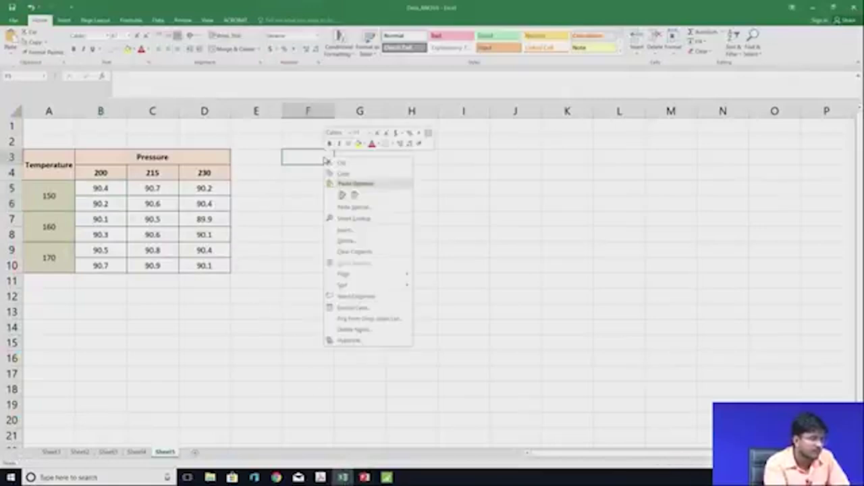
click(342, 194)
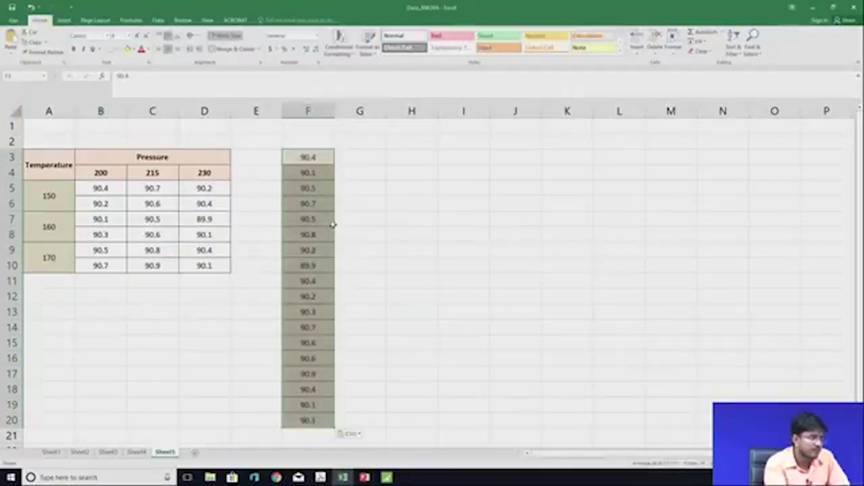
scroll(415, 351, down, 1)
scroll(366, 341, up, 1)
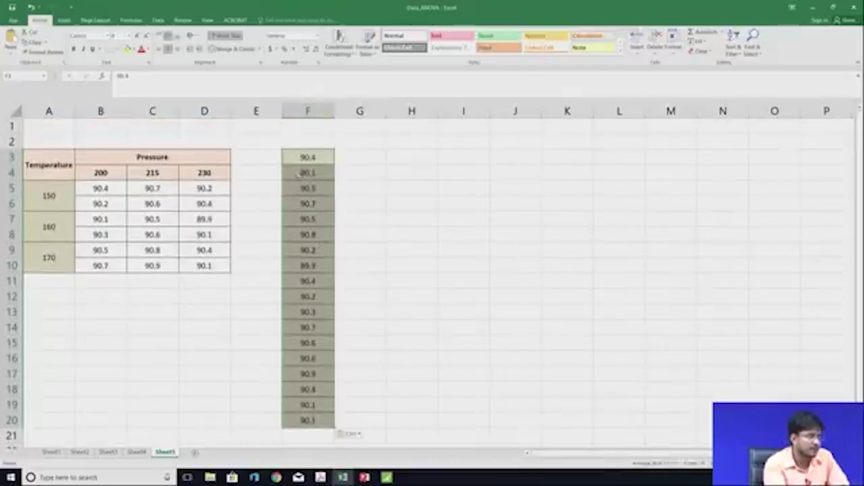
drag(293, 157, 309, 189)
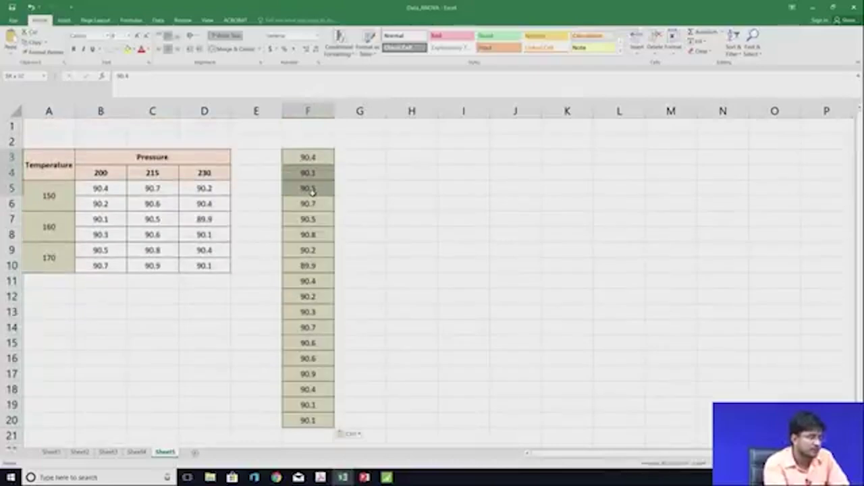
click(360, 247)
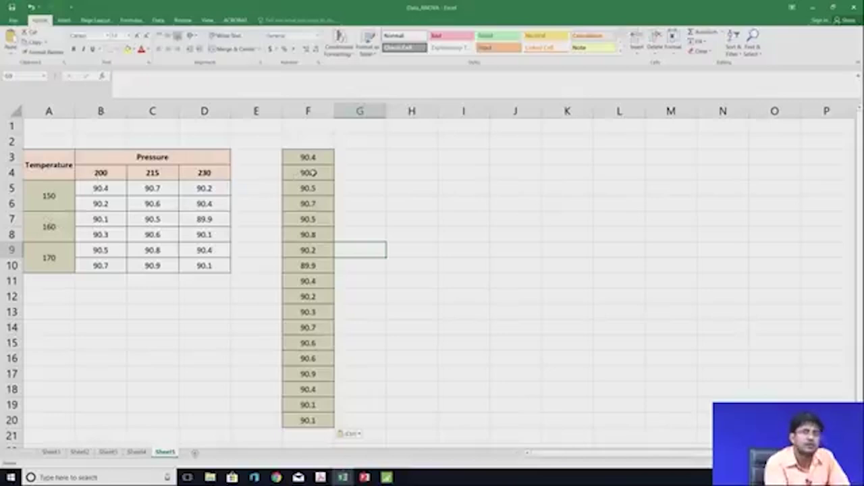
Copy the response values in F3:F20 from Excel, paste them into Minitab's YEILD RATE column from row 1, and check the rows.
drag(286, 152, 307, 419)
right_click(312, 421)
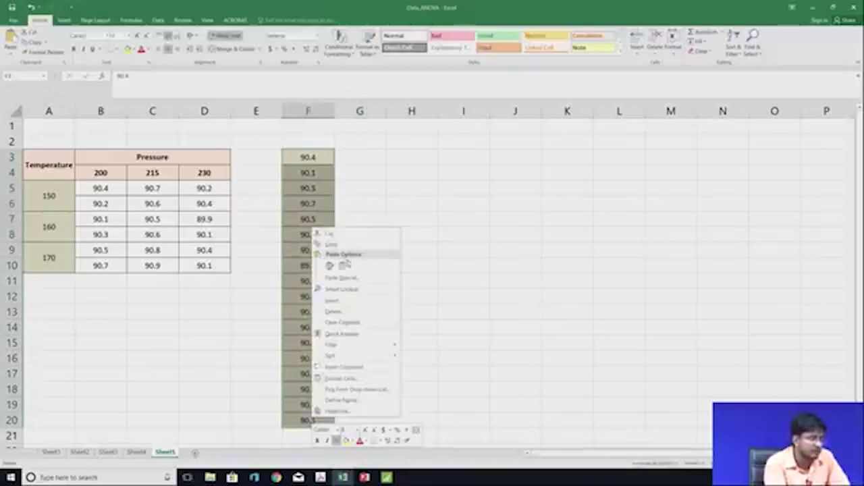
click(331, 243)
key(alt+Tab)
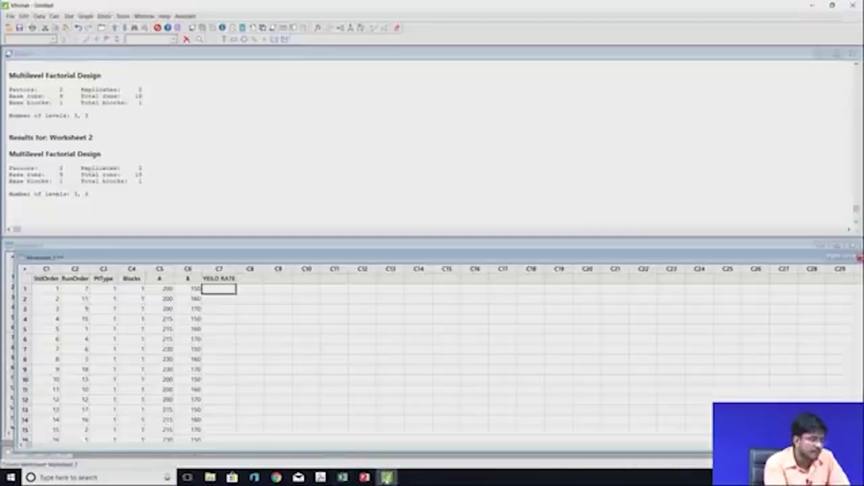
click(228, 288)
key(ctrl+v)
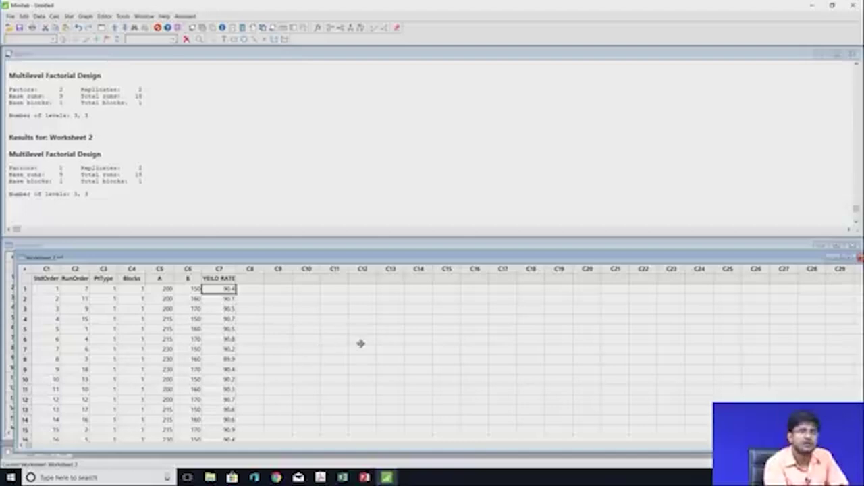
scroll(275, 331, down, 1)
scroll(273, 334, up, 1)
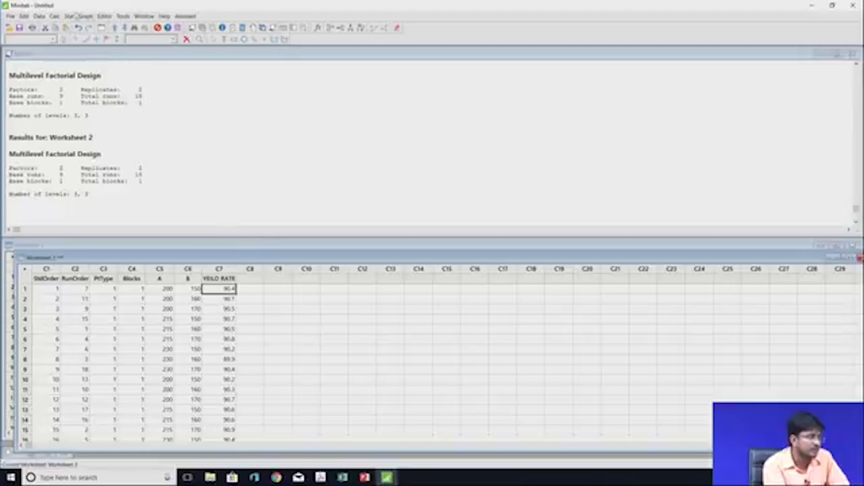
Start analyzing the factorial design and set YEILD RATE as the response.
click(69, 16)
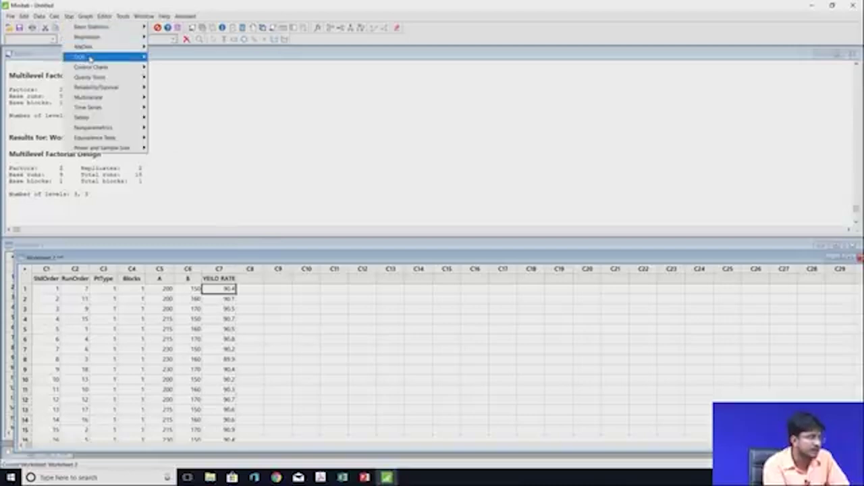
mouse_move(90, 58)
mouse_move(179, 58)
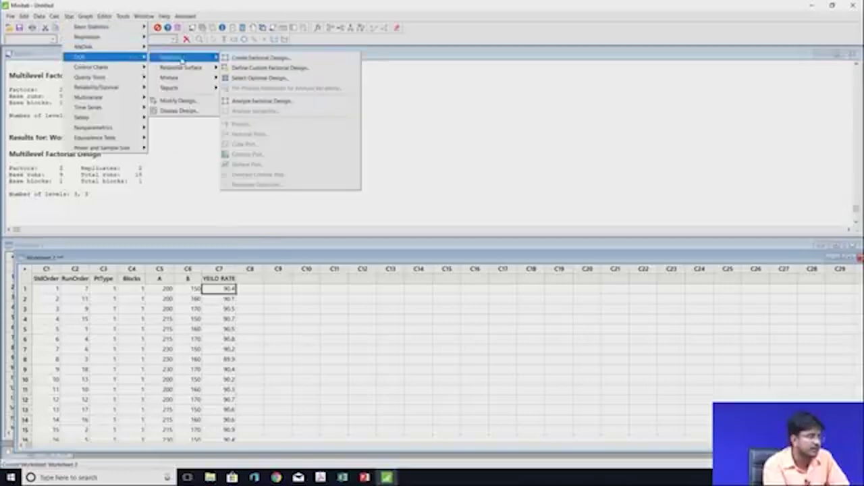
click(260, 102)
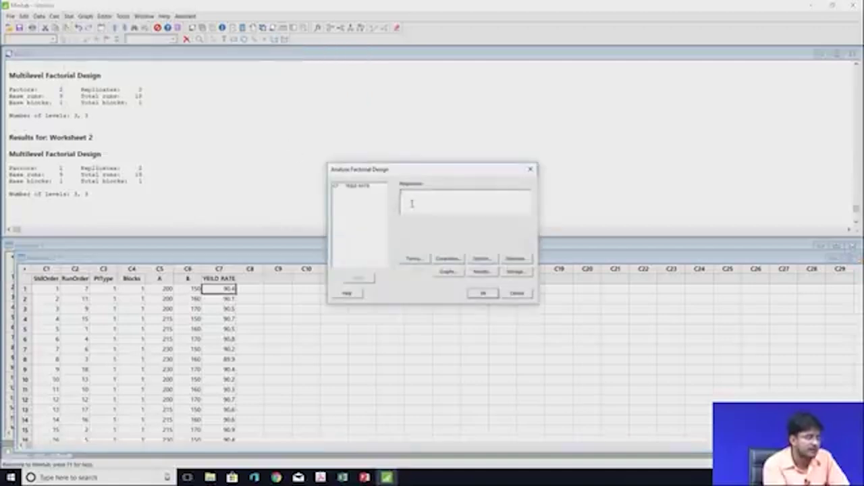
click(357, 189)
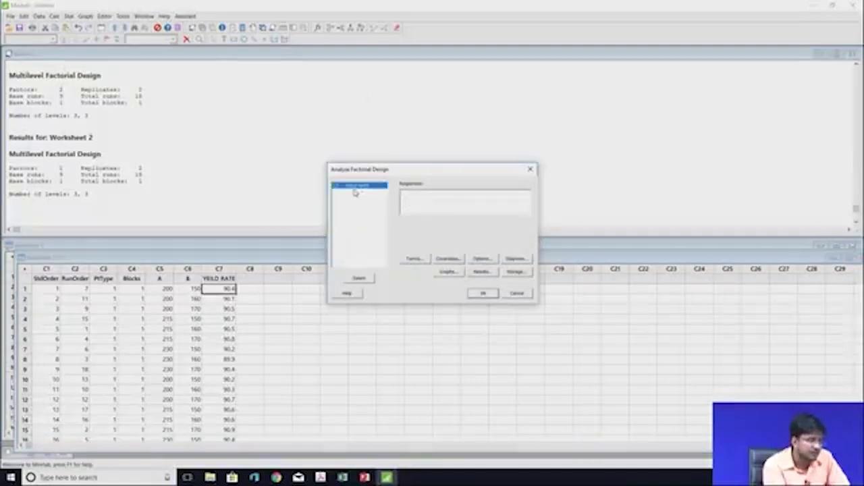
click(358, 278)
Keep A, B and AB as the model terms and accept the default analysis options with no Box-Cox transformation.
click(411, 260)
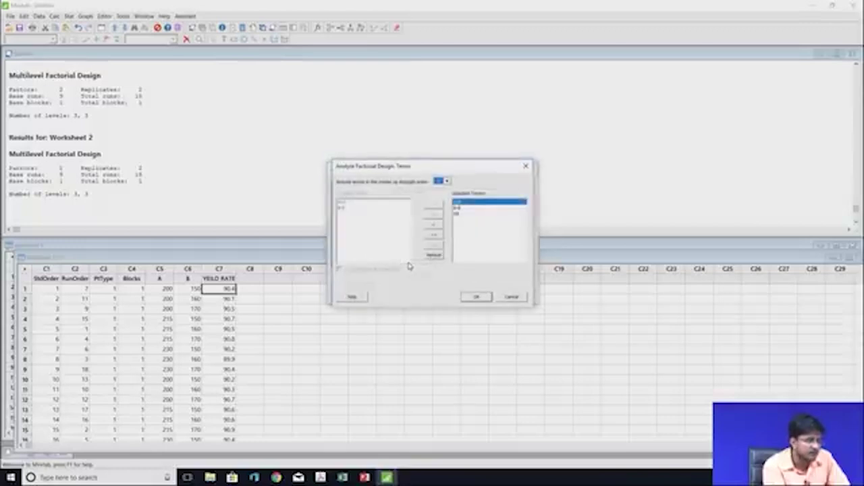
click(466, 208)
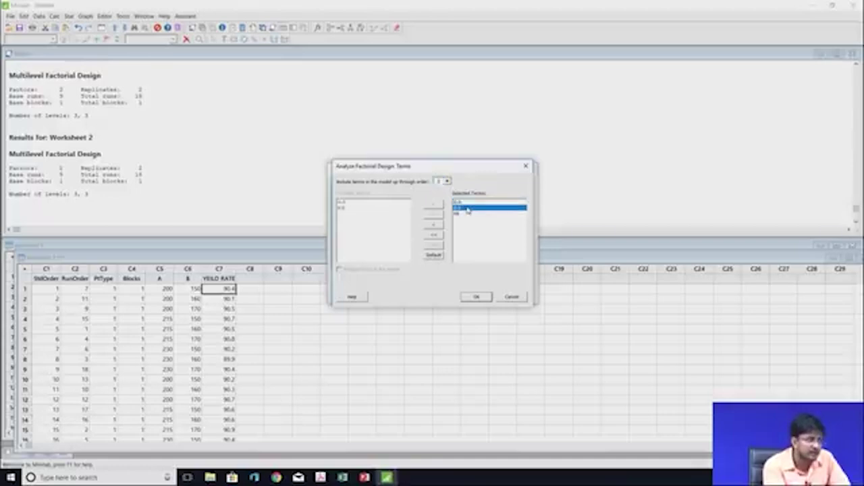
click(459, 213)
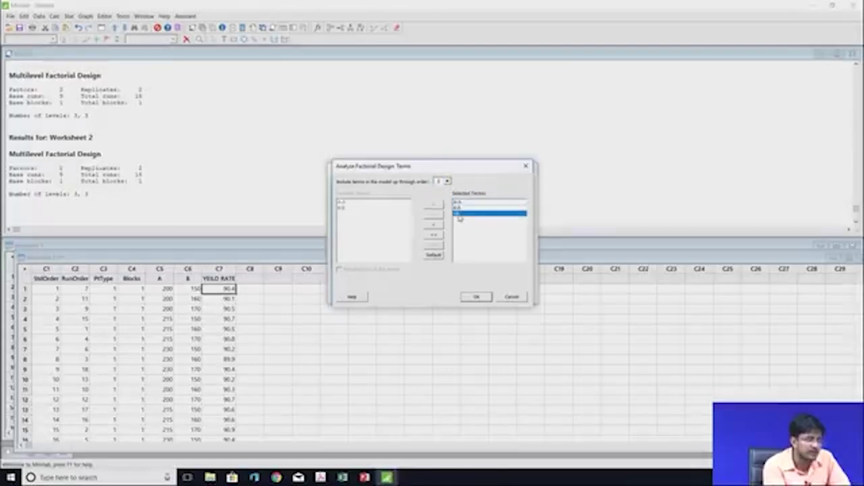
click(475, 298)
click(482, 260)
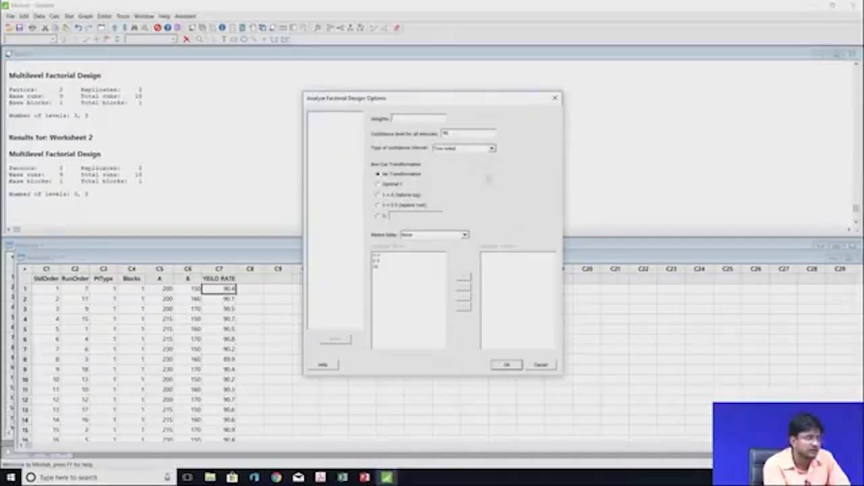
click(501, 366)
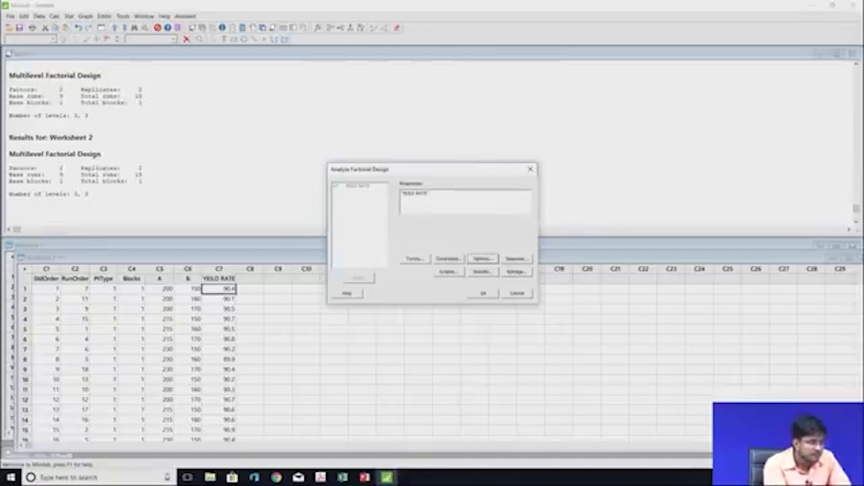
Set the residual plots to Four in one and run the factorial design analysis.
click(448, 272)
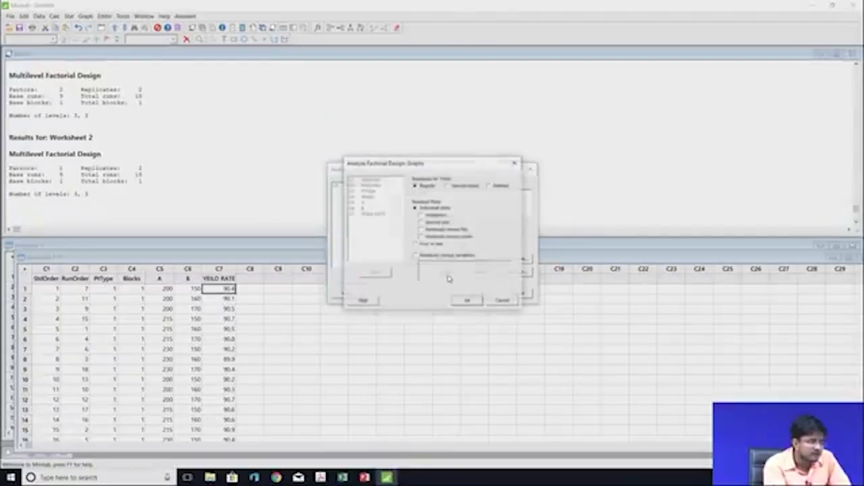
click(416, 245)
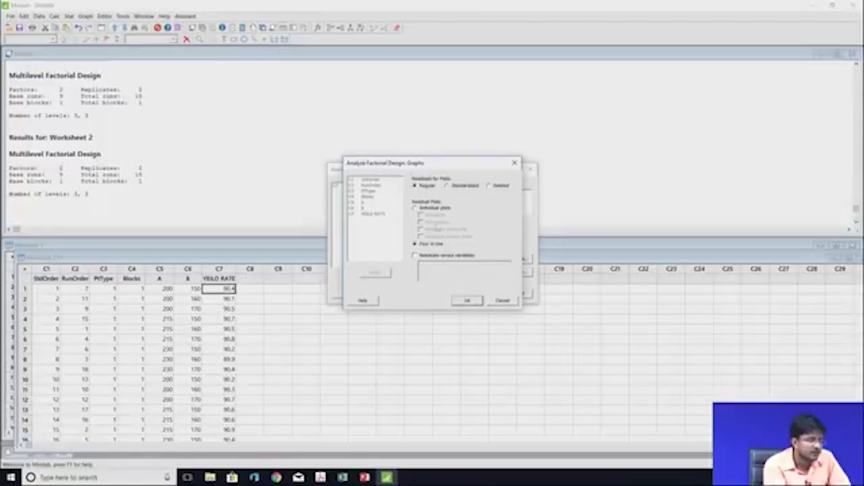
click(473, 302)
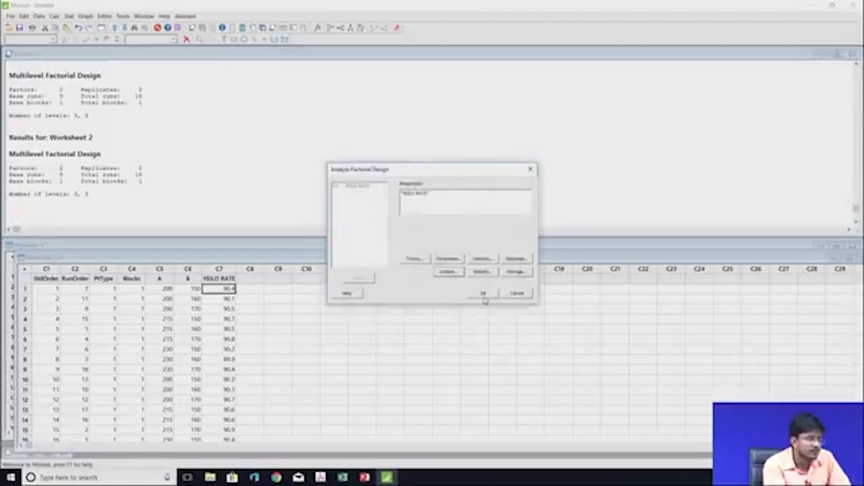
click(483, 294)
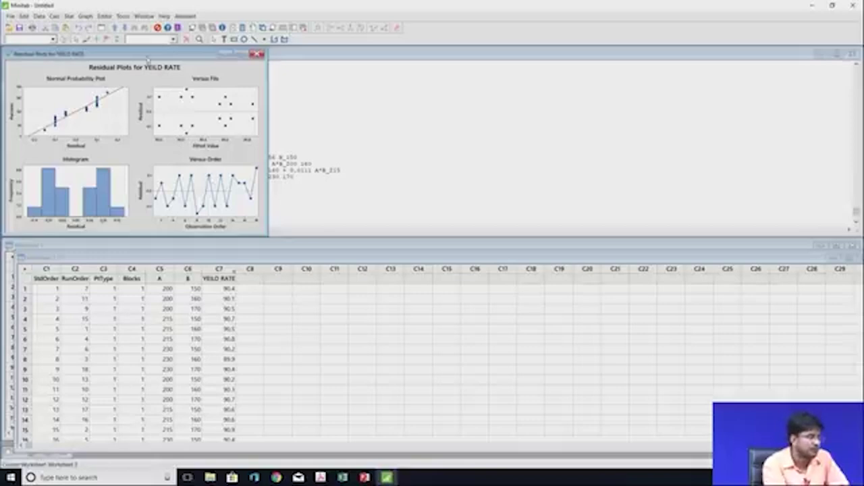
Move the residual plots aside, minimize them, and maximize the Session window at the General Factorial Regression output.
drag(54, 53, 584, 53)
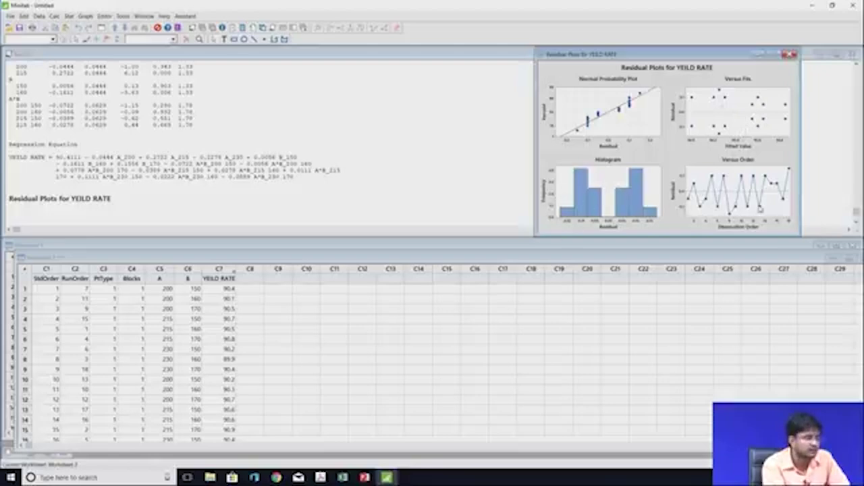
scroll(331, 179, up, 7)
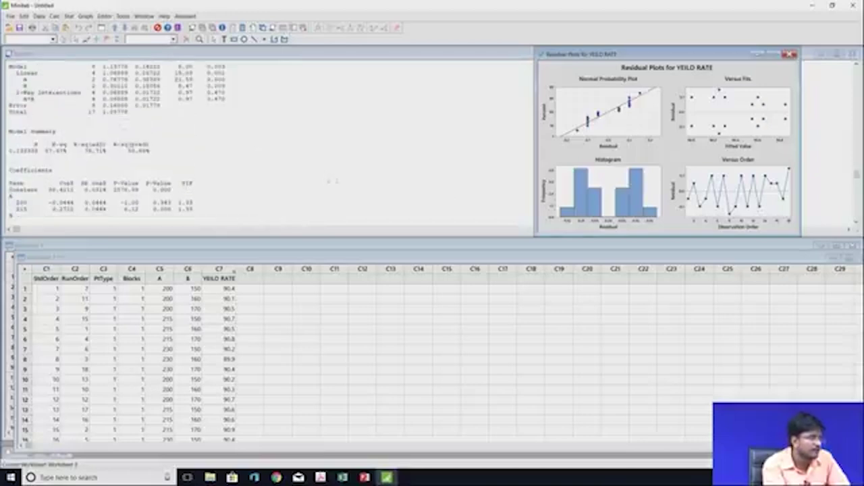
click(759, 54)
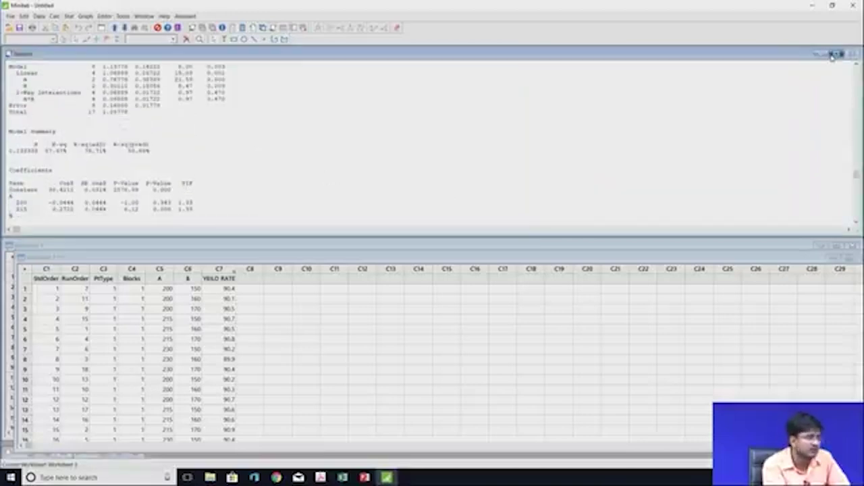
click(836, 53)
scroll(351, 228, up, 9)
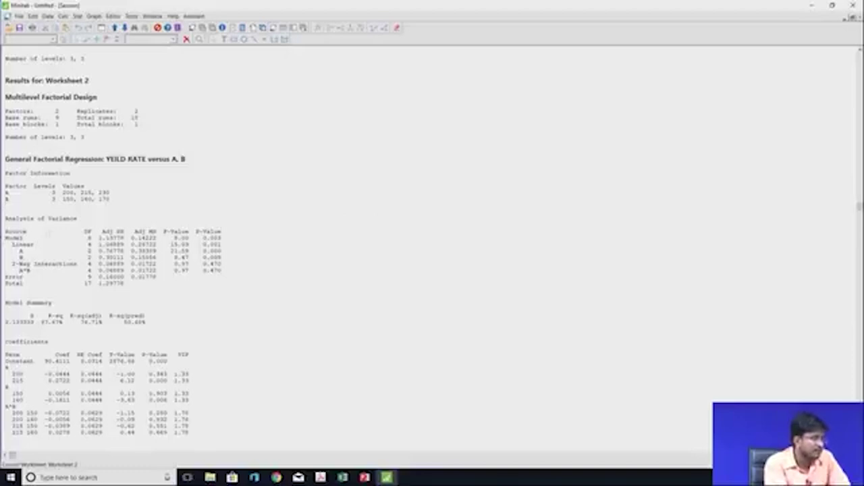
Examine the Analysis of Variance table for the model, factors A and B, the A*B interaction and the error term.
drag(4, 218, 149, 287)
click(141, 298)
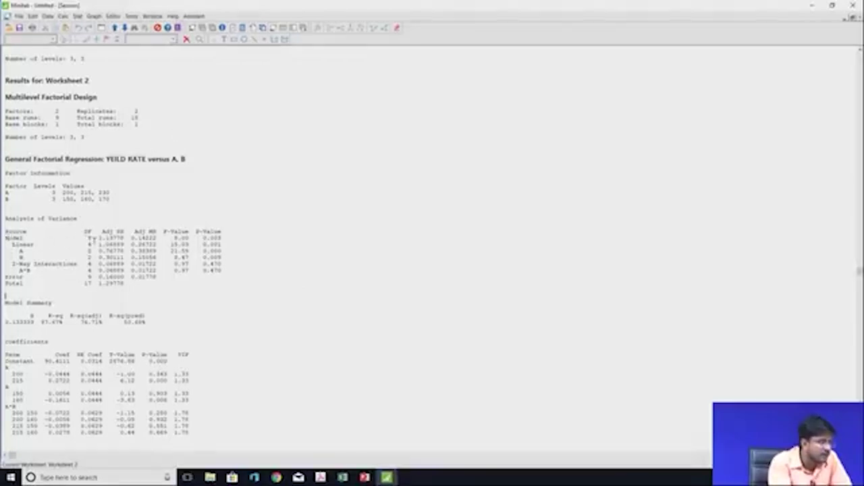
drag(98, 237, 125, 238)
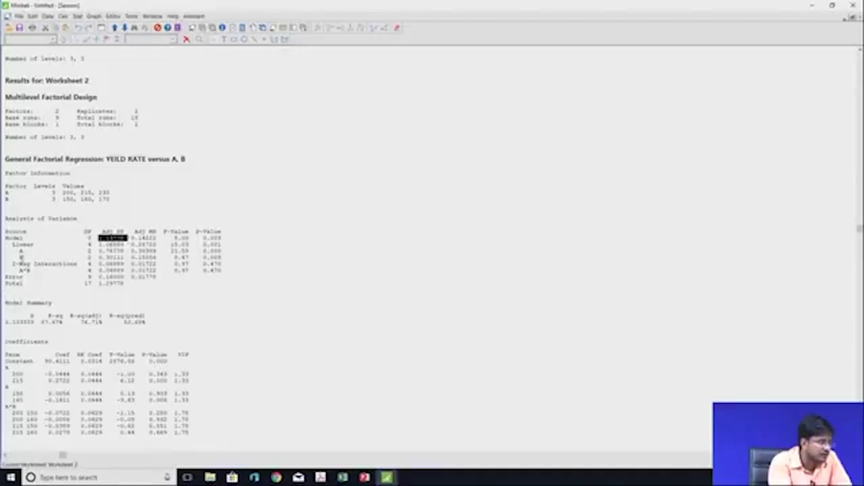
click(20, 251)
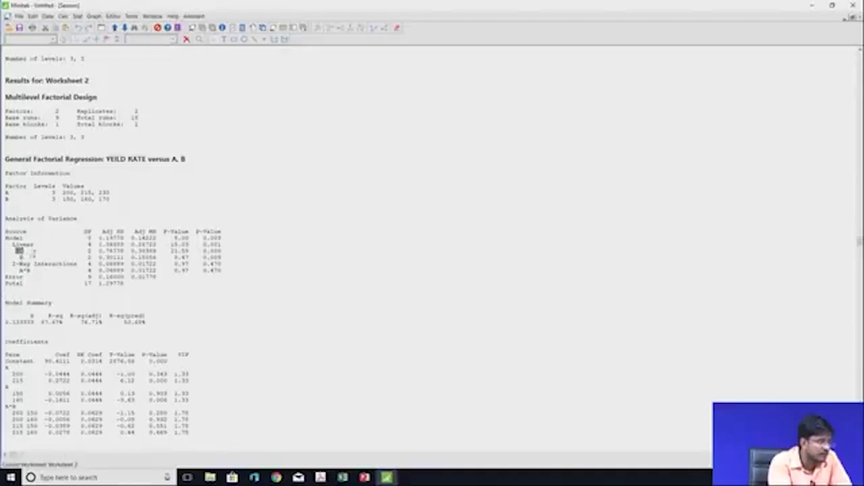
mouse_move(16, 250)
mouse_down()
mouse_move(67, 258)
mouse_move(26, 252)
mouse_up()
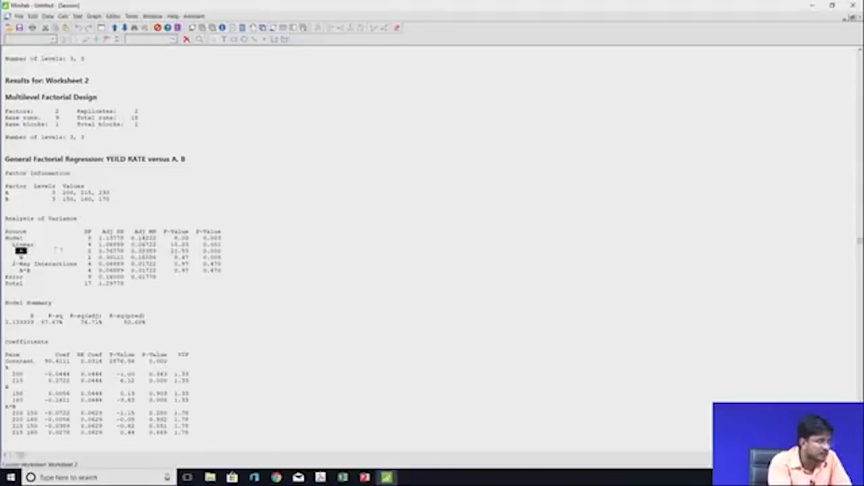
click(91, 251)
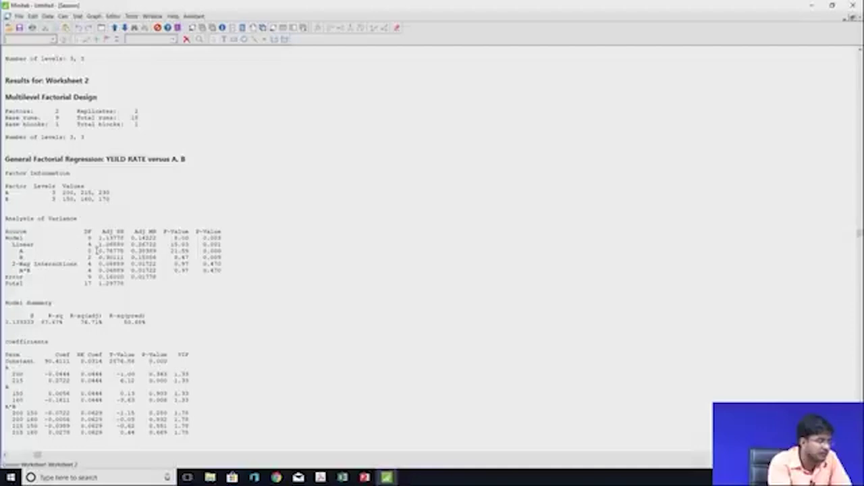
drag(95, 251, 192, 251)
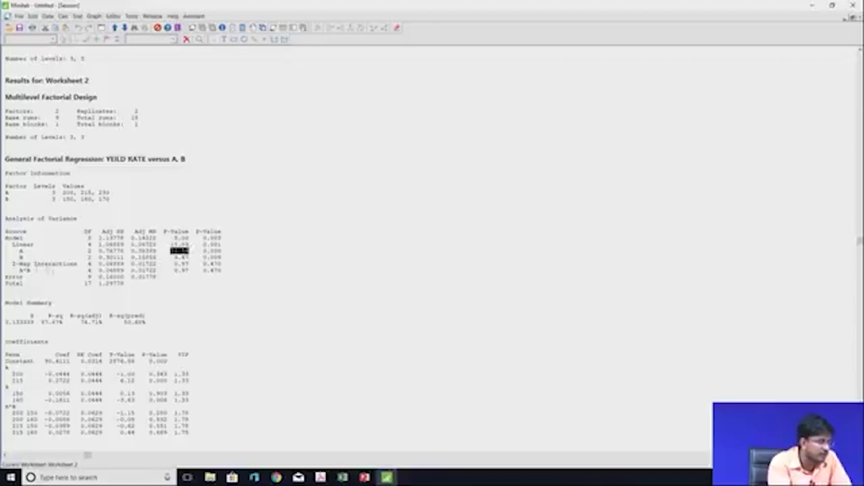
click(21, 256)
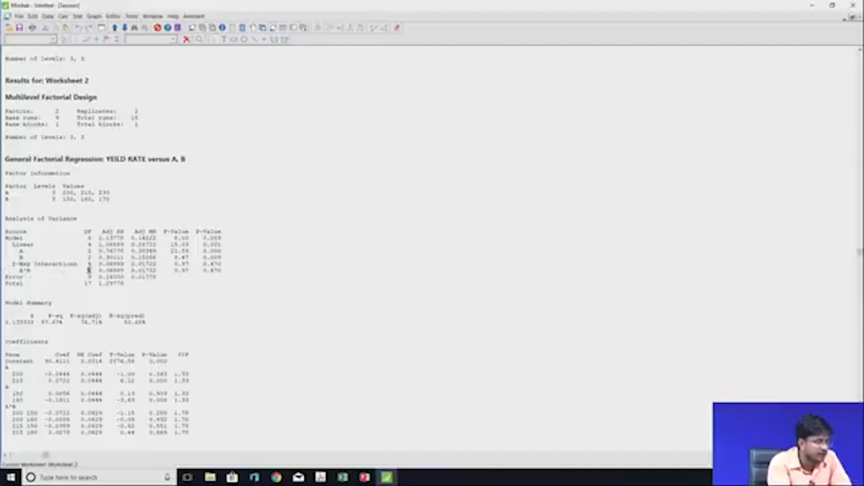
drag(95, 270, 157, 264)
click(156, 265)
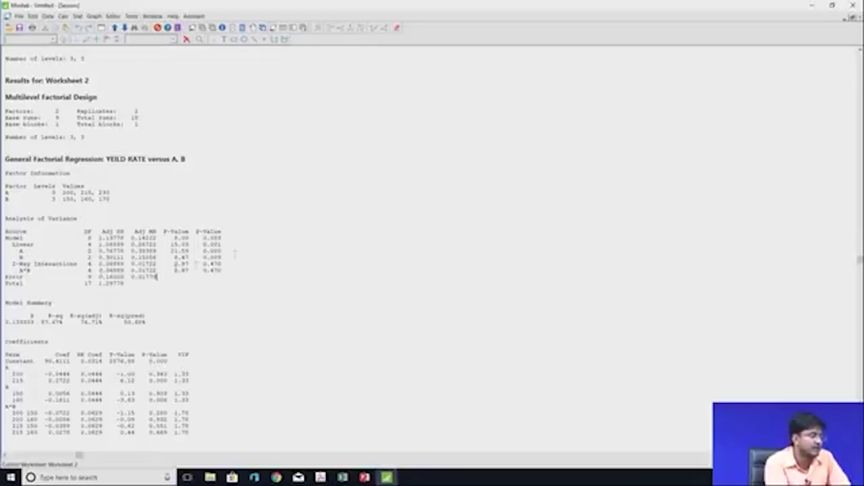
Read the coefficients table and regression equation for YEILD RATE, and return to the start of the regression output.
scroll(256, 251, down, 9)
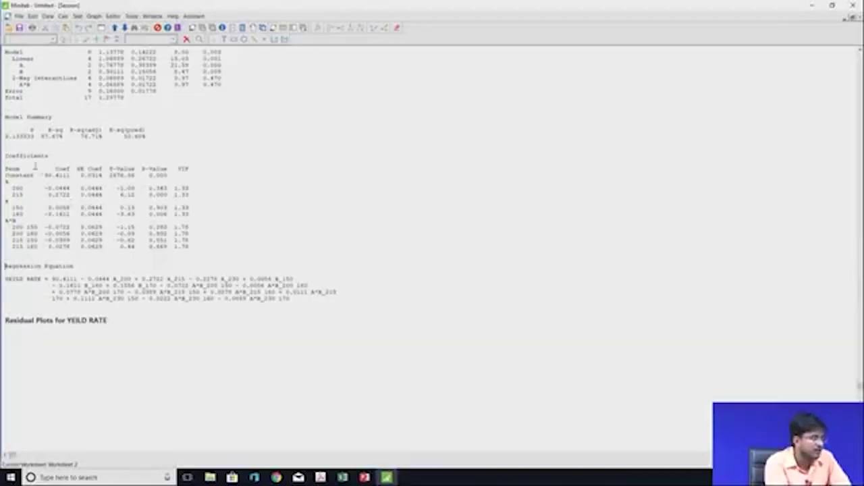
click(4, 169)
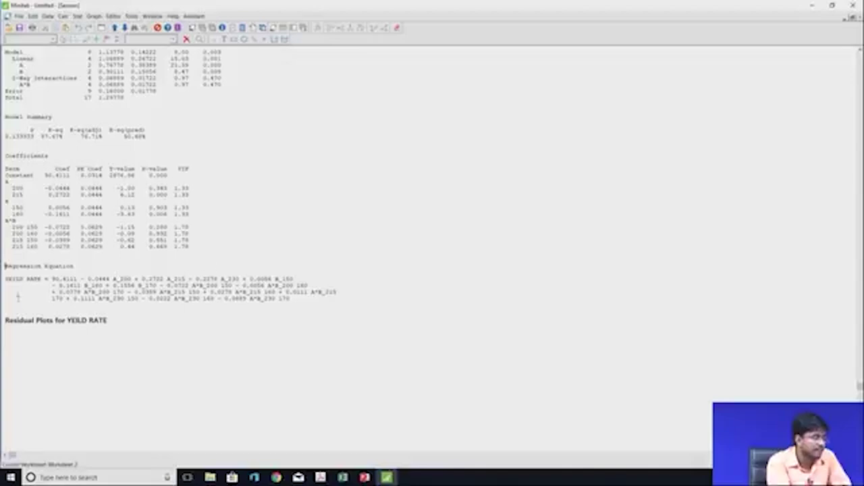
scroll(407, 189, up, 10)
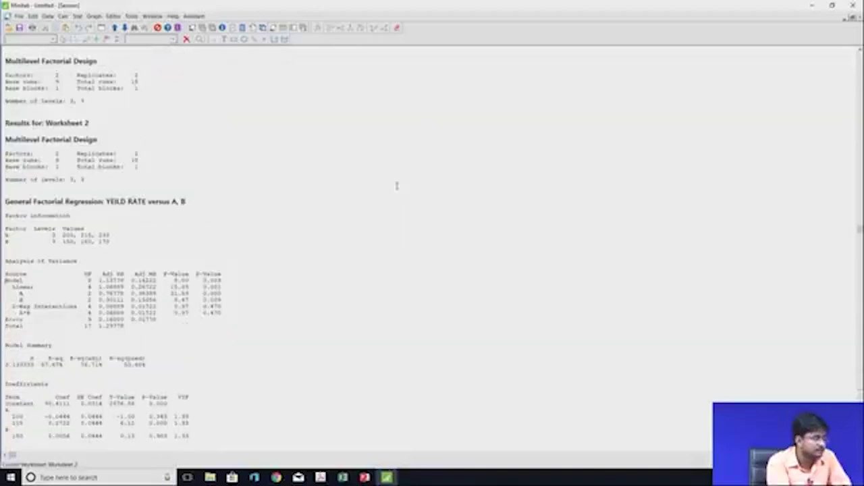
scroll(393, 184, up, 2)
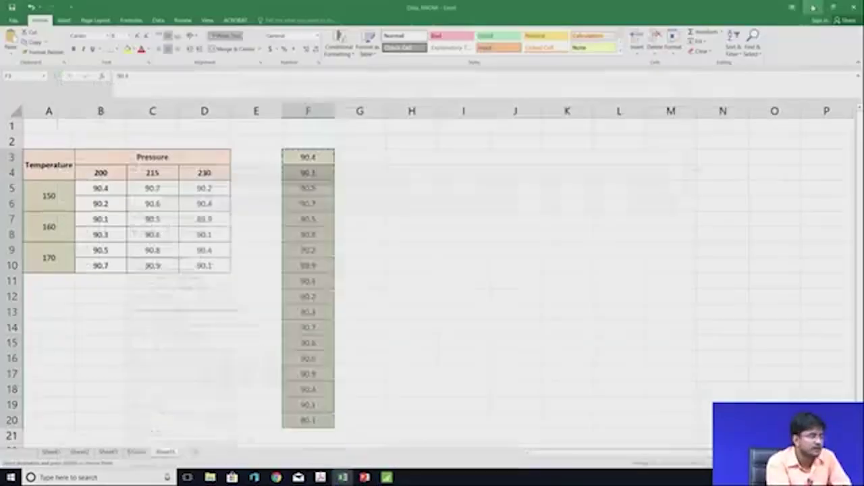
Switch to the Full Factorial Design presentation in PowerPoint and look through its slide thumbnails for the results.
click(812, 5)
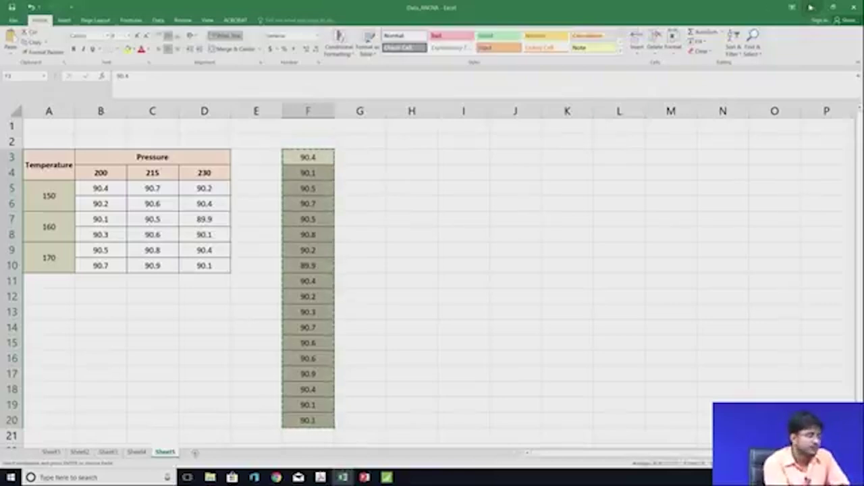
click(812, 5)
scroll(114, 298, down, 10)
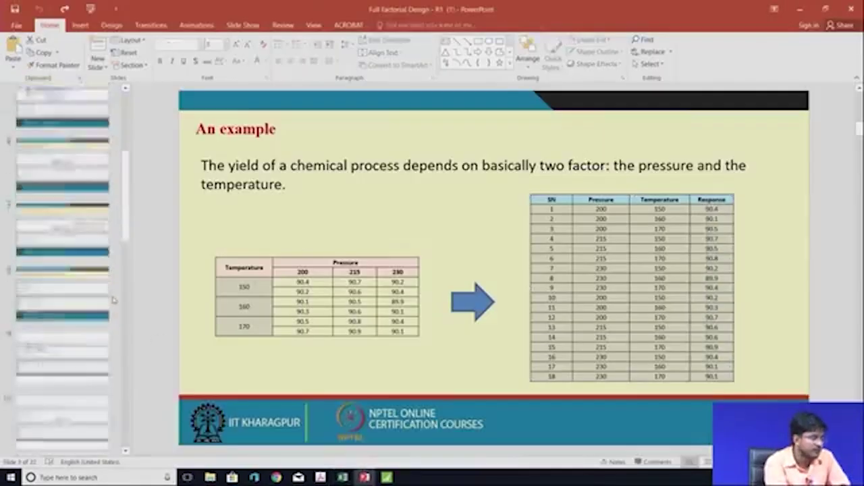
scroll(115, 299, down, 7)
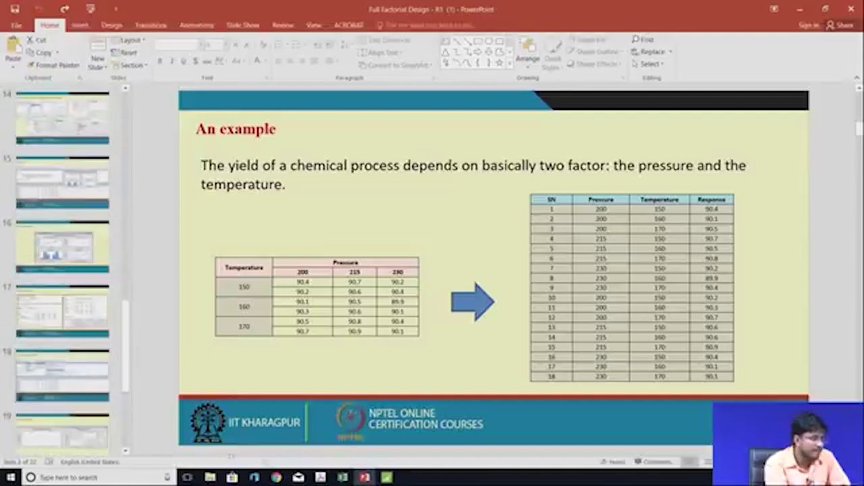
Switch to the Full Factorial Design PDF in Adobe Acrobat Pro and go to the "Results (Contd.)" page with the regression output.
click(321, 478)
scroll(459, 190, down, 10)
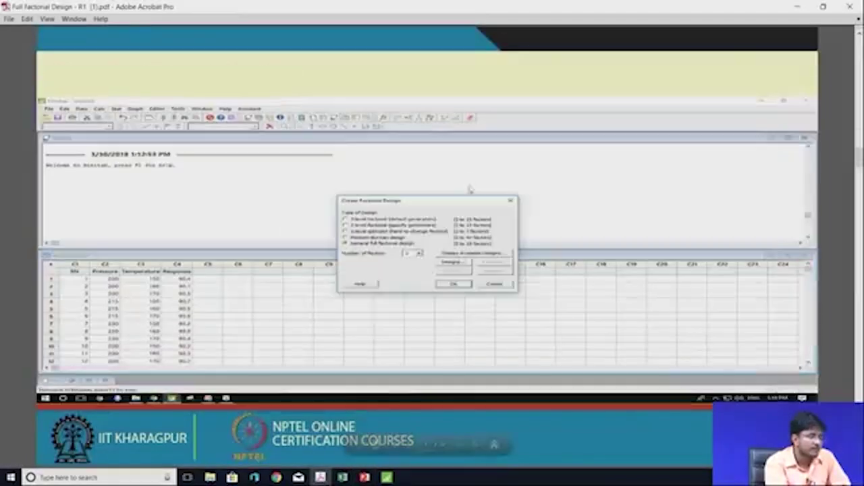
scroll(459, 190, down, 5)
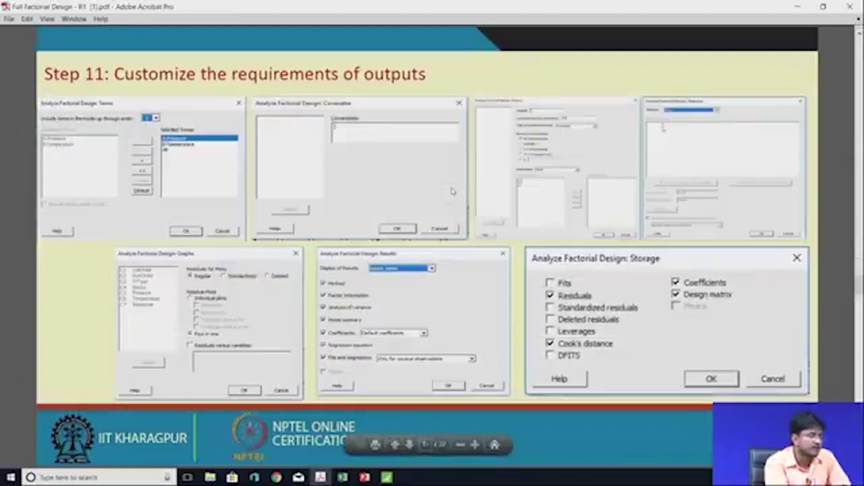
scroll(447, 187, up, 1)
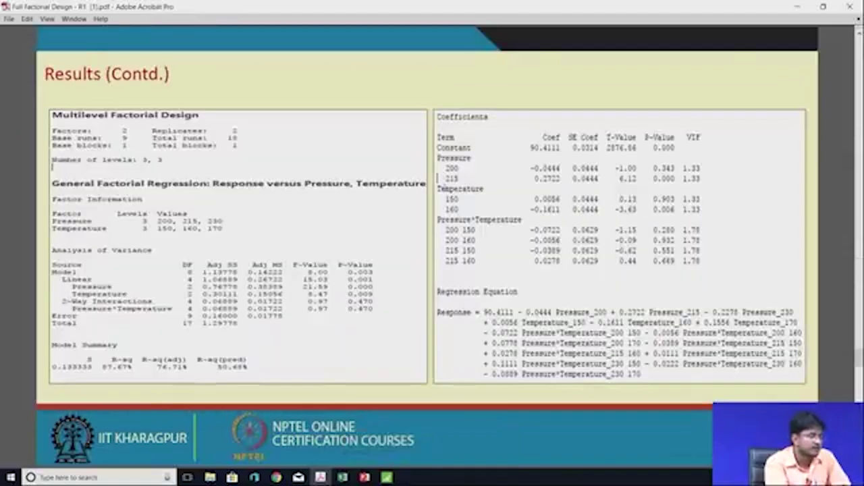
Go to the "Two Level Full Factorial Design" page of the PDF and read its data tables.
scroll(446, 187, down, 2)
scroll(445, 187, up, 5)
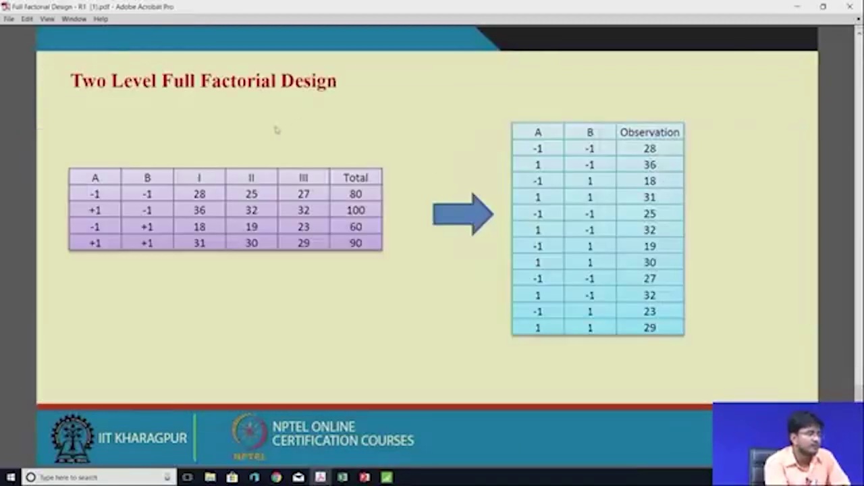
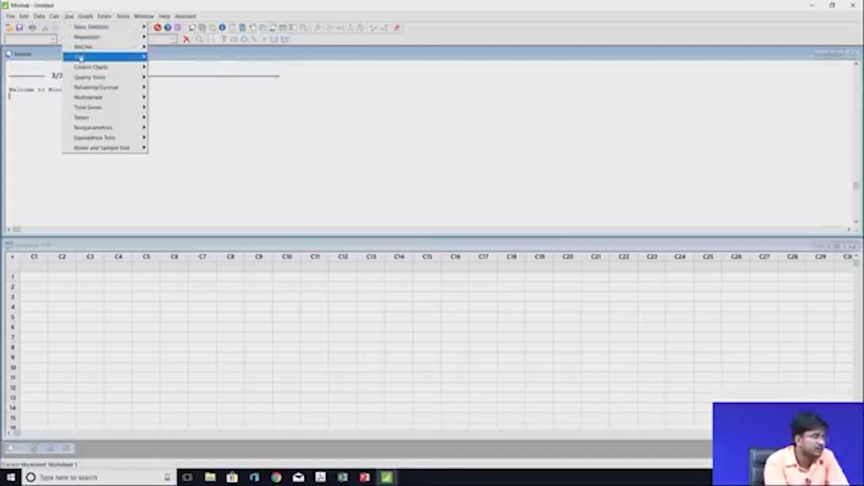
Create a 2-level full factorial design with default generators, 2 factors and 3 replicates for corner points.
mouse_move(184, 63)
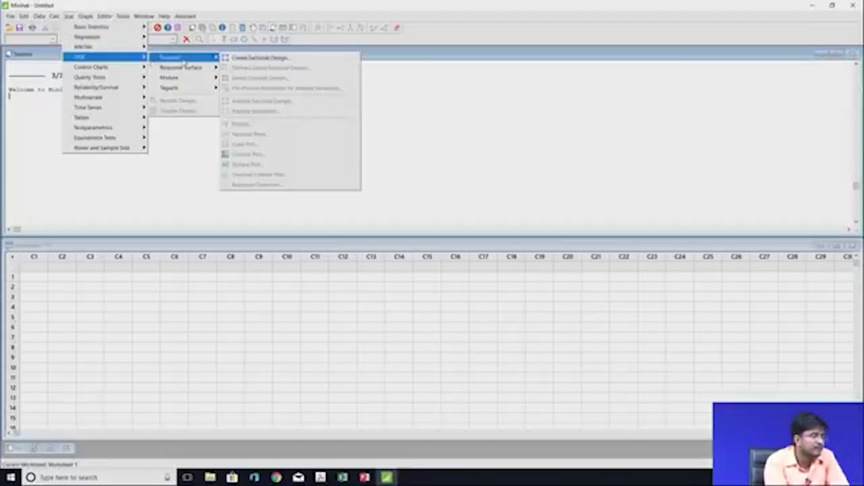
click(248, 60)
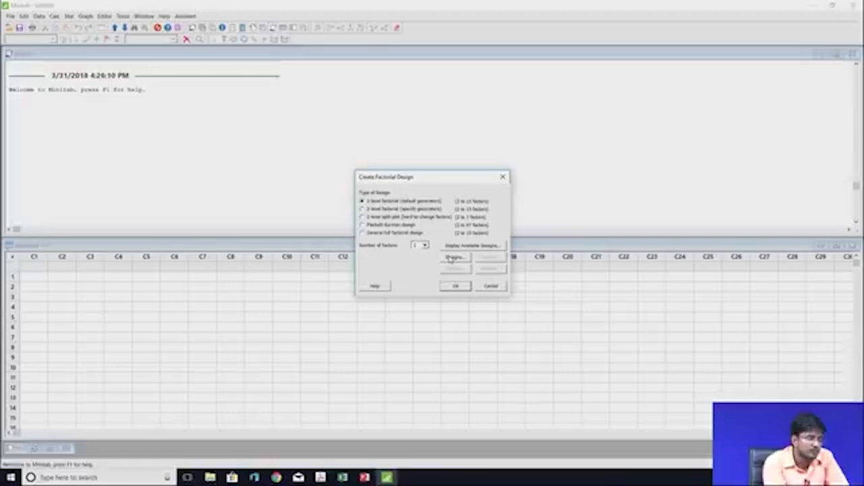
click(453, 258)
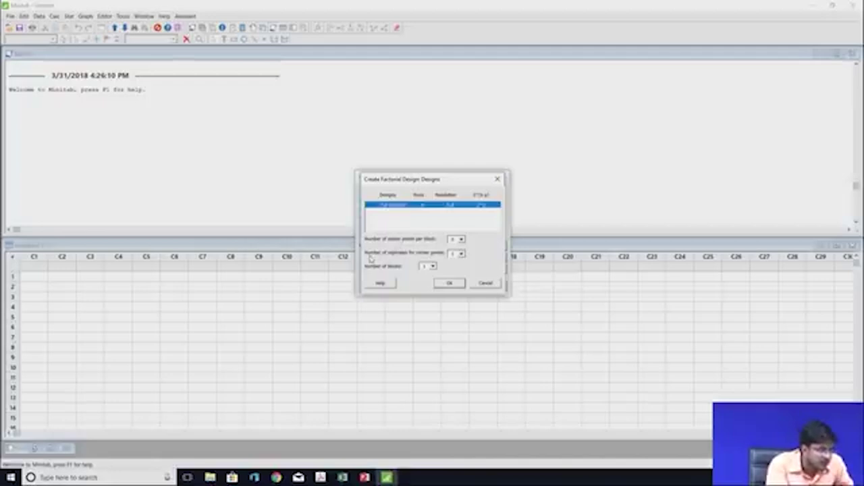
click(462, 255)
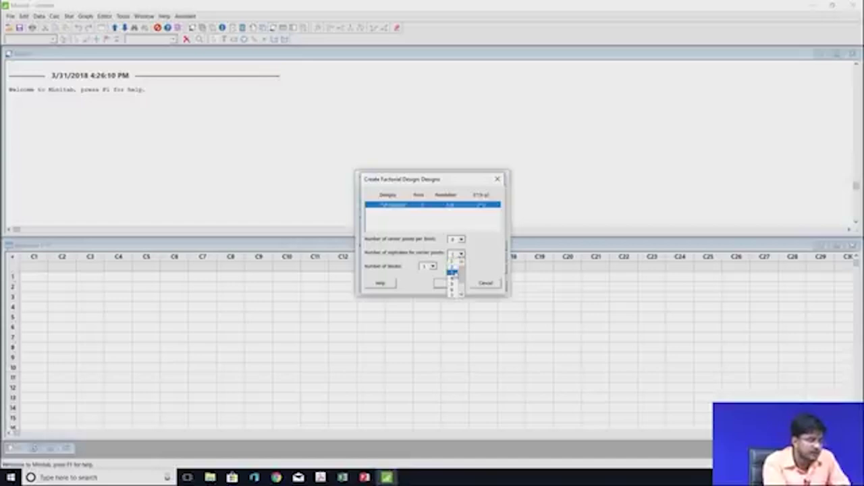
click(453, 273)
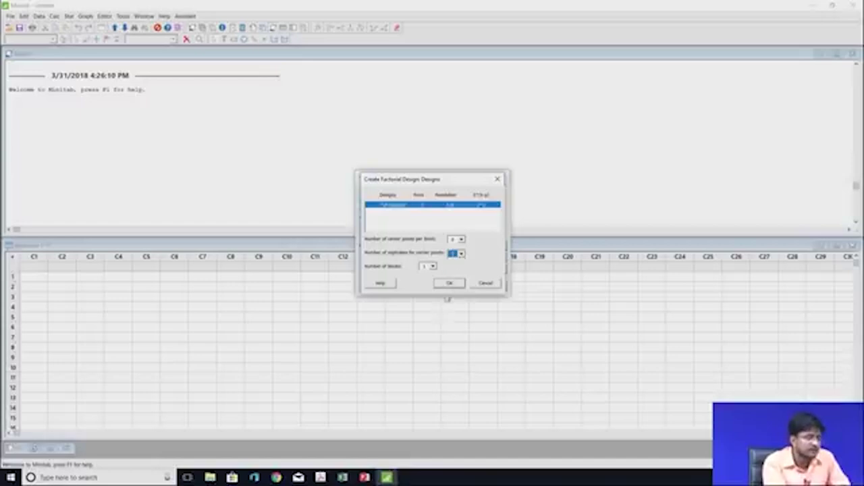
click(449, 285)
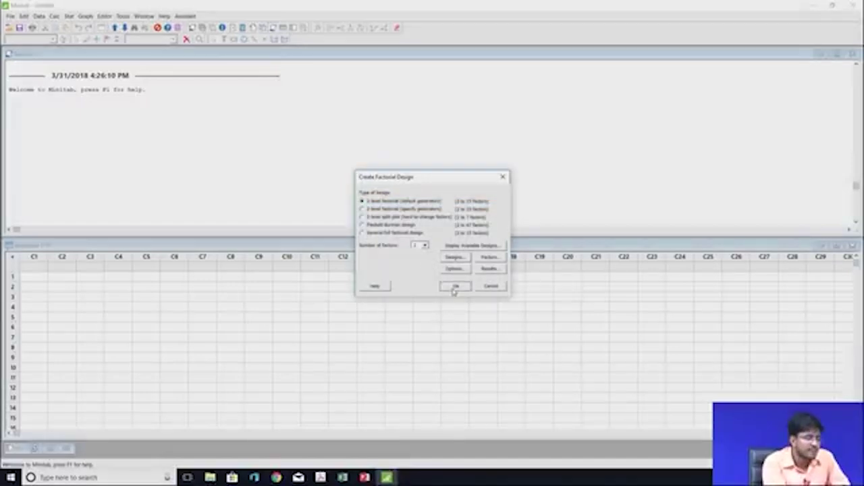
click(453, 286)
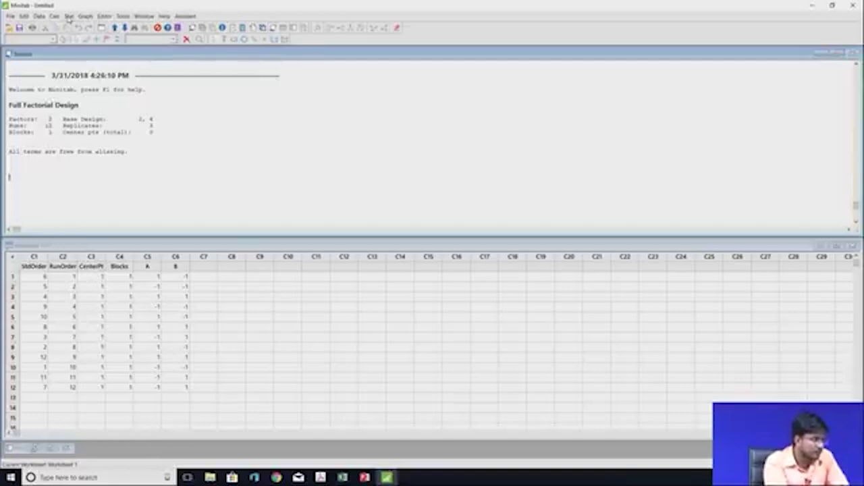
Display the design in the worksheet in standard order with uncoded units.
click(68, 16)
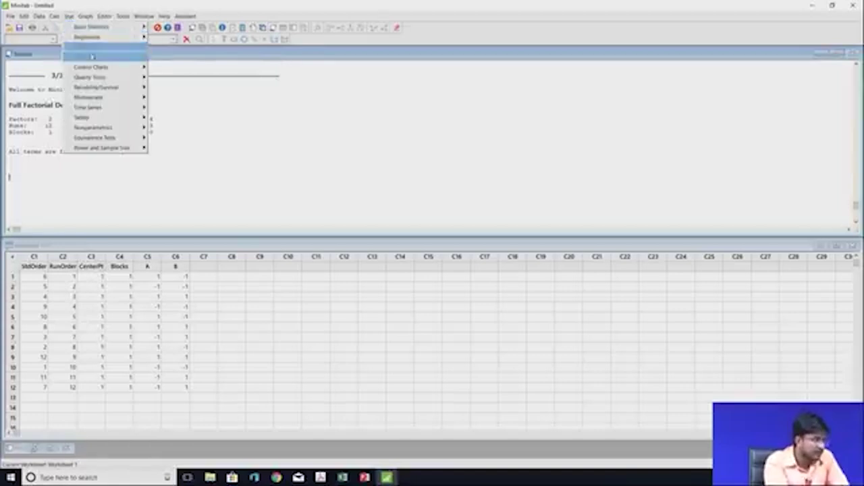
mouse_move(98, 57)
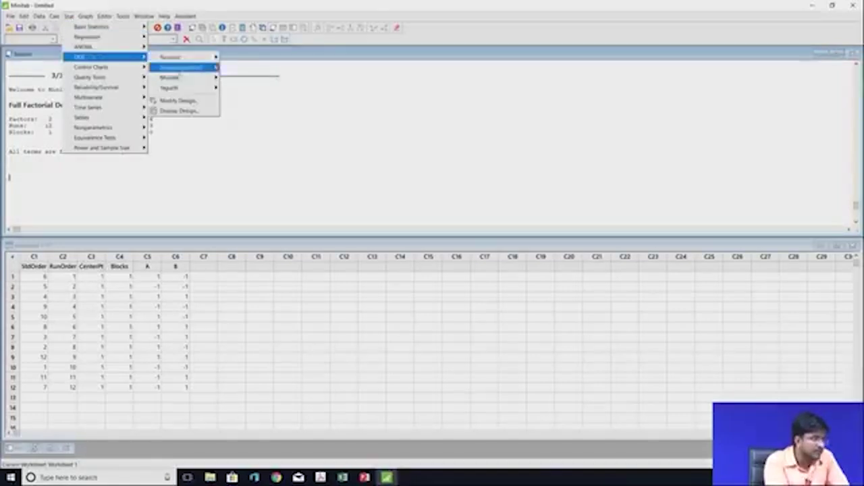
click(181, 110)
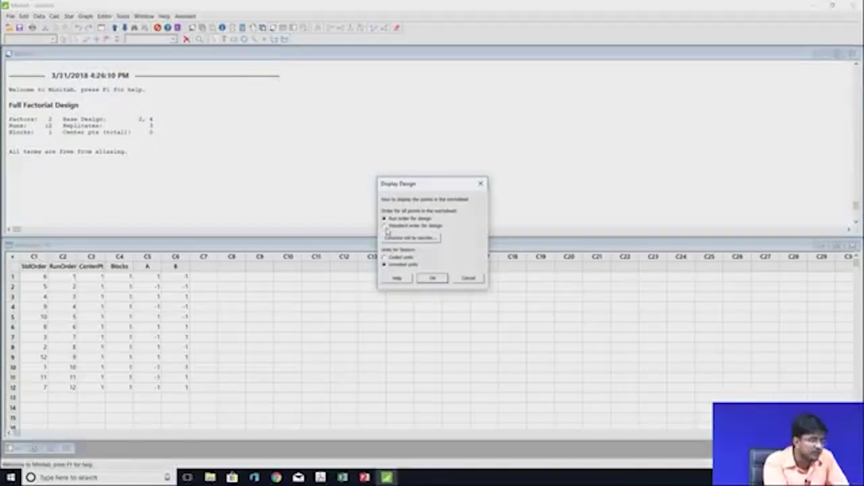
click(432, 278)
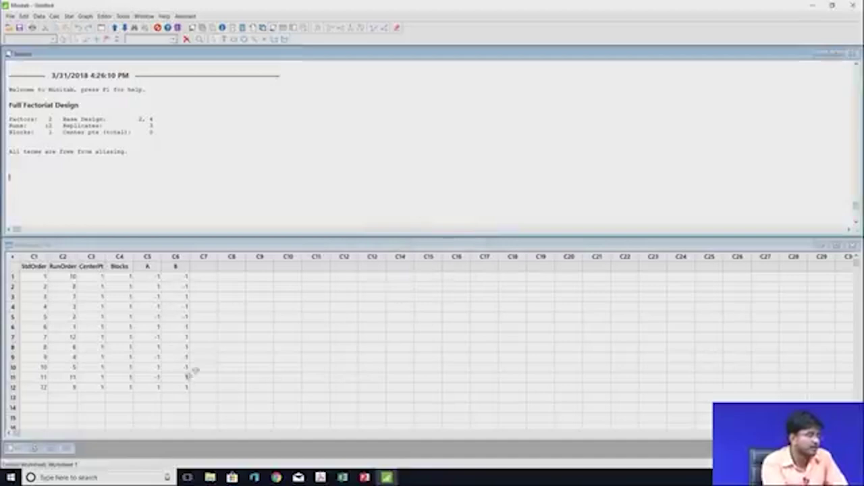
Copy the Observation column with its header (J3:J15) from the Excel sheet into column C7 of the Minitab worksheet.
click(343, 477)
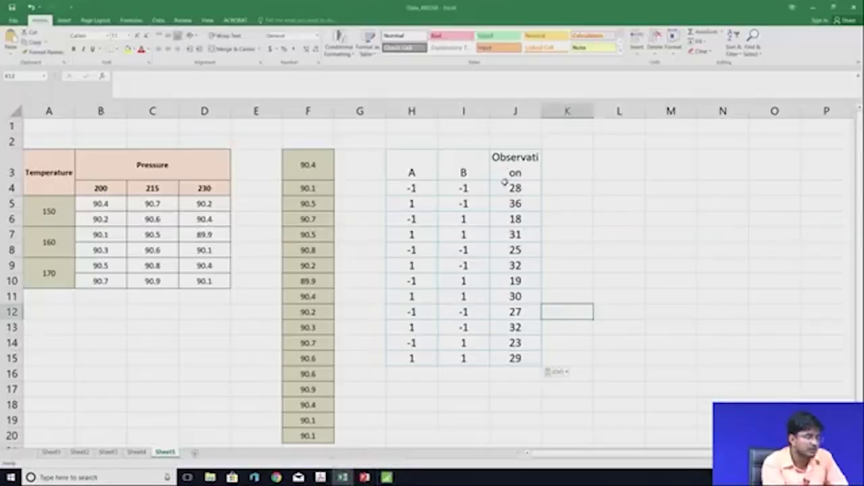
drag(495, 157, 517, 359)
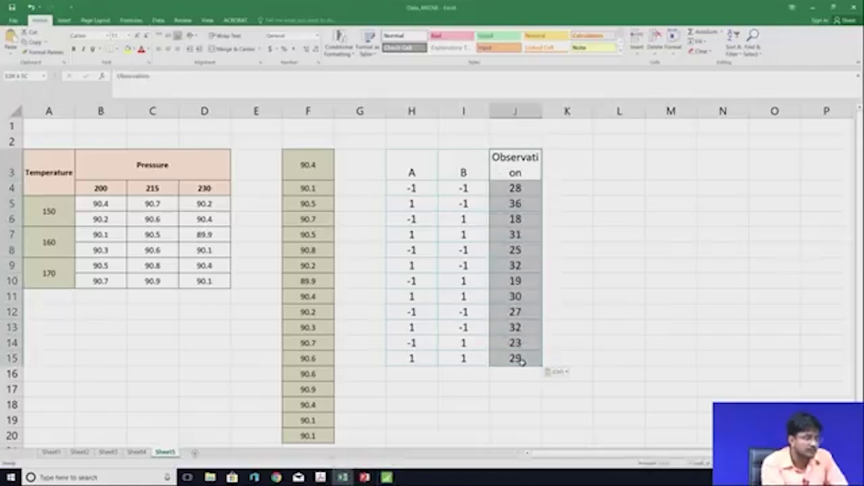
right_click(529, 329)
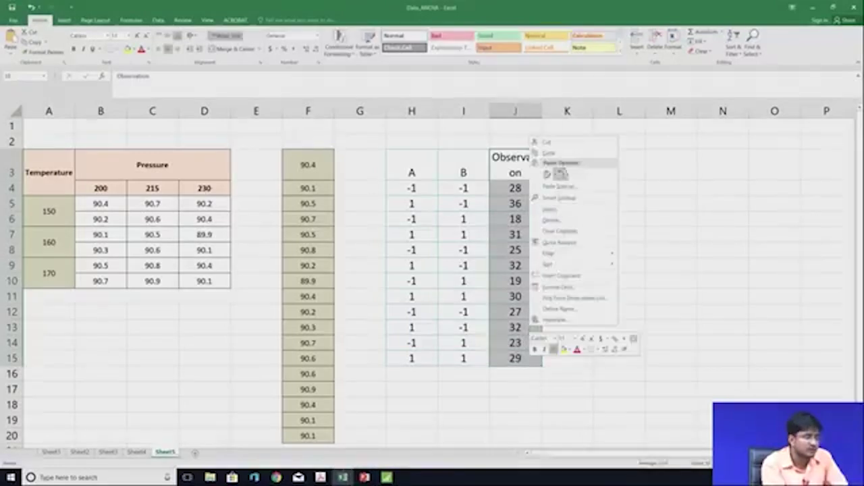
click(558, 155)
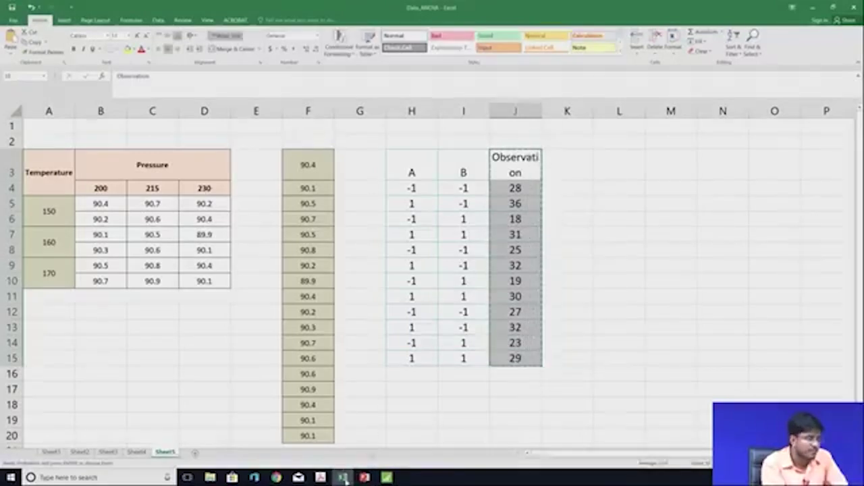
click(387, 478)
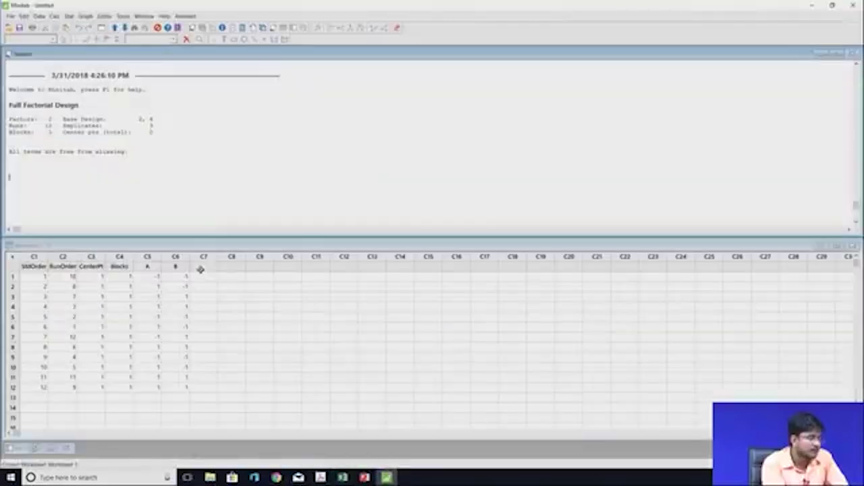
click(202, 268)
key(ctrl+v)
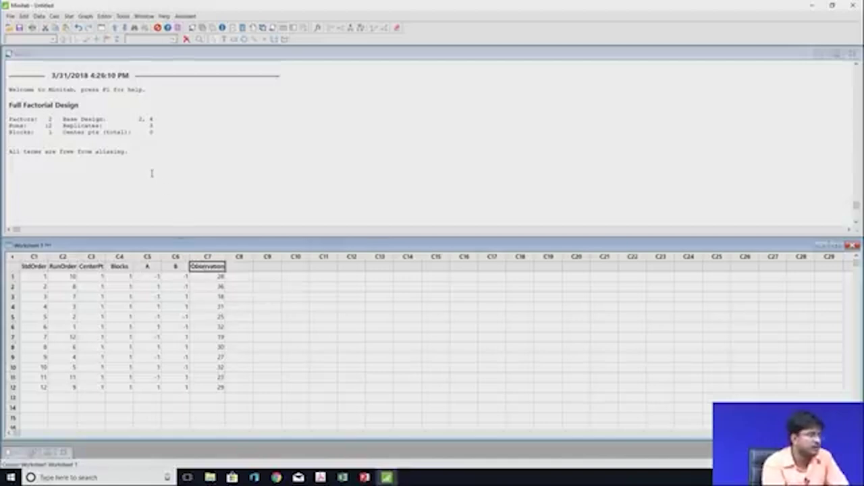
Set up Analyze Factorial Design with Observation as the response and terms A, B and AB up through order 2.
click(69, 15)
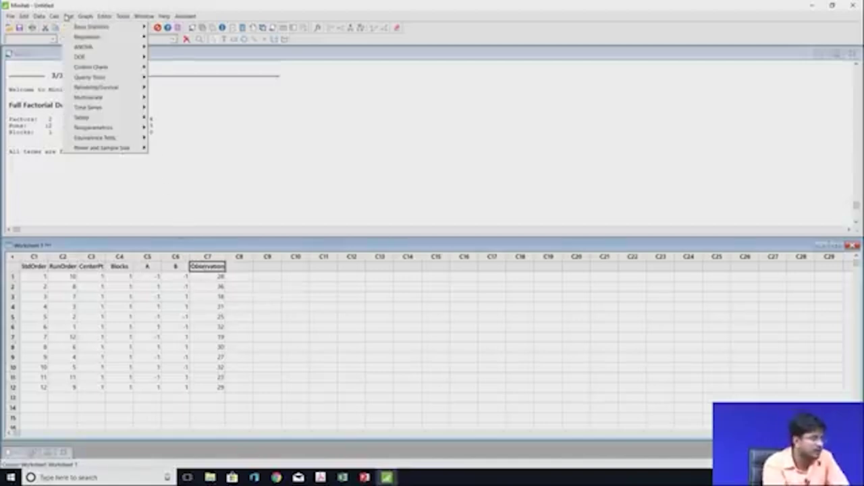
mouse_move(101, 57)
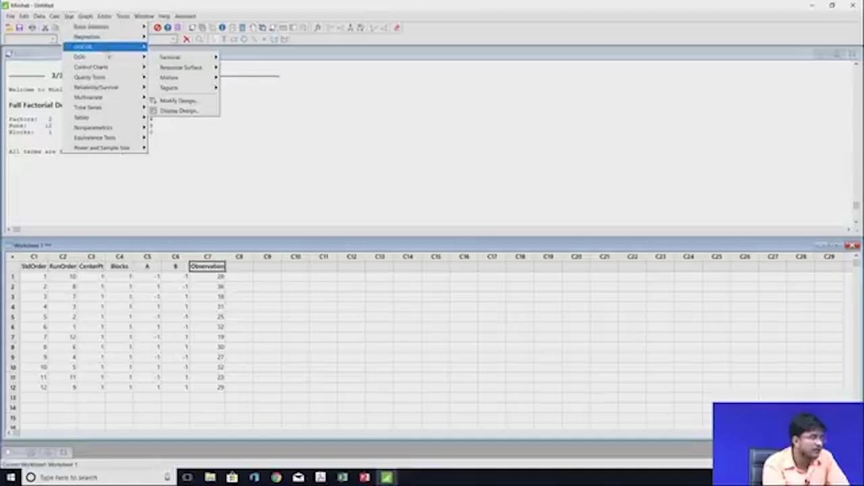
mouse_move(203, 57)
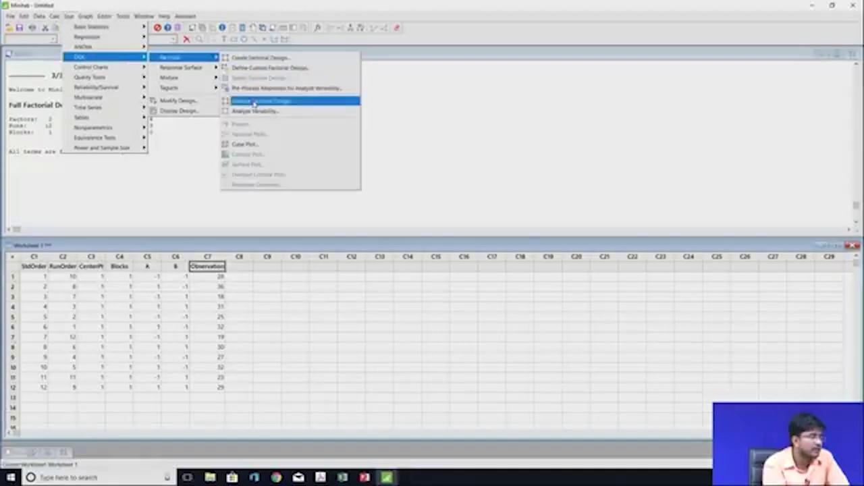
click(233, 100)
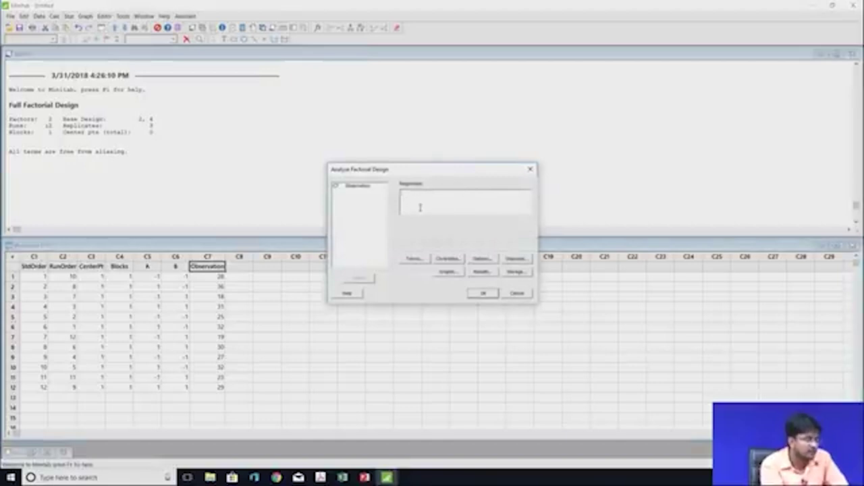
click(358, 187)
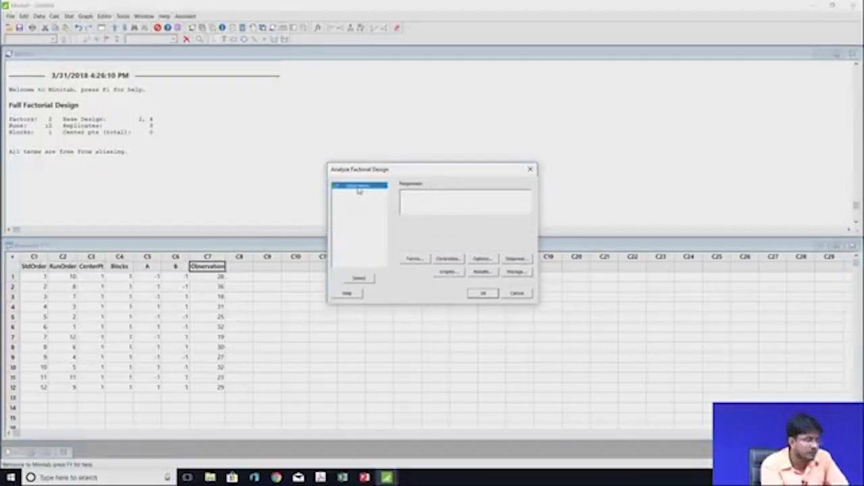
click(360, 279)
click(416, 260)
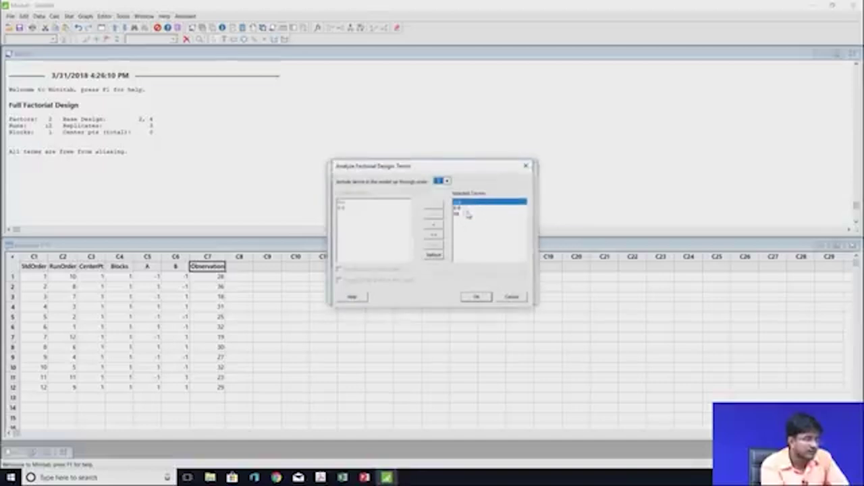
click(476, 296)
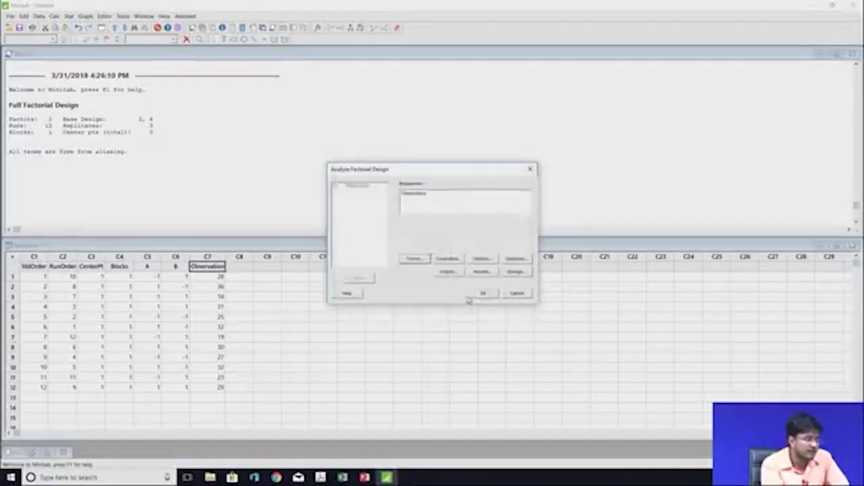
Review the covariates, options and stepwise settings of the factorial analysis, keeping the defaults.
click(458, 263)
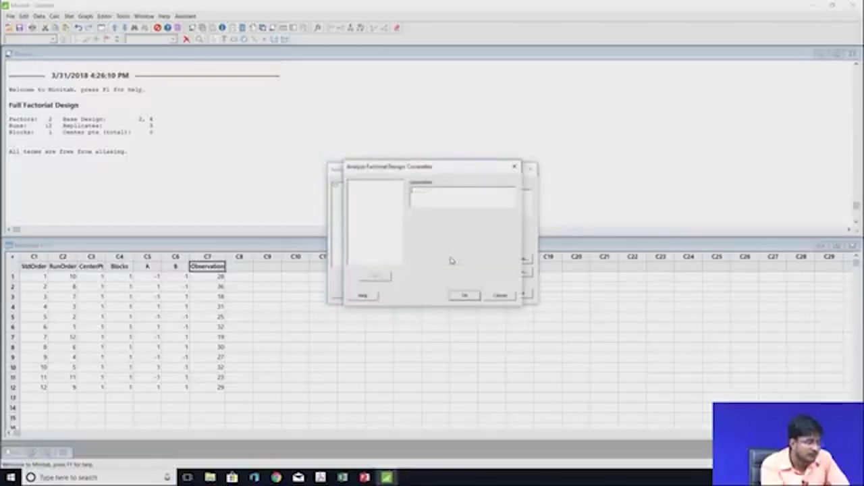
click(465, 296)
click(485, 270)
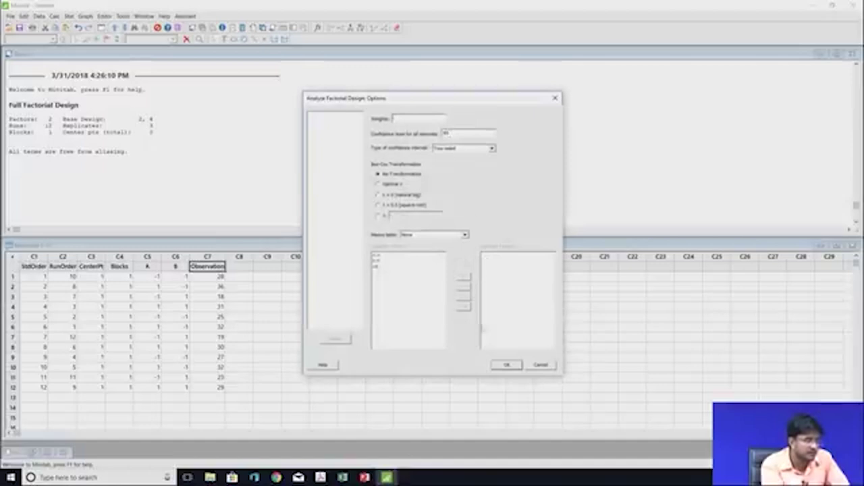
click(506, 365)
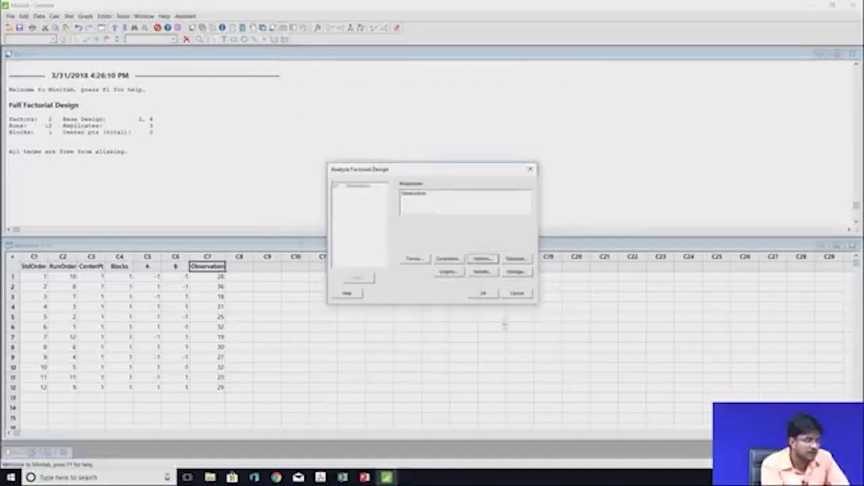
click(516, 260)
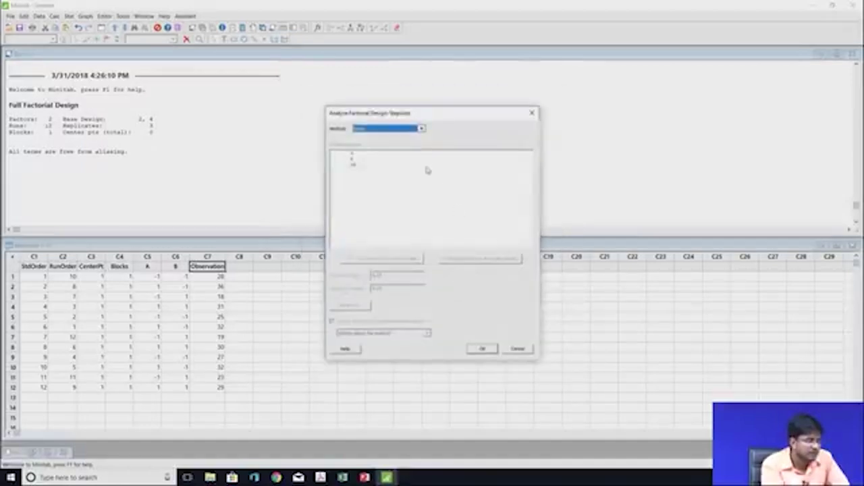
click(482, 348)
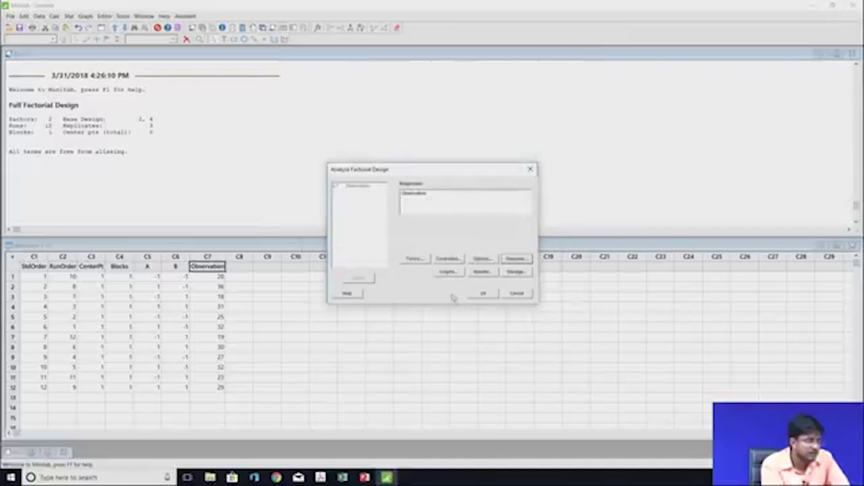
Request the Normal effects plot alongside the Pareto plot, and the Four in one residual plots.
click(449, 272)
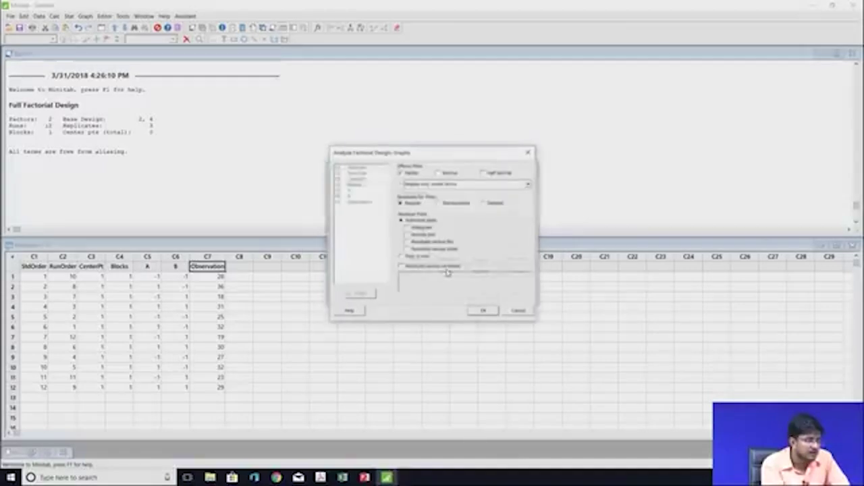
click(402, 258)
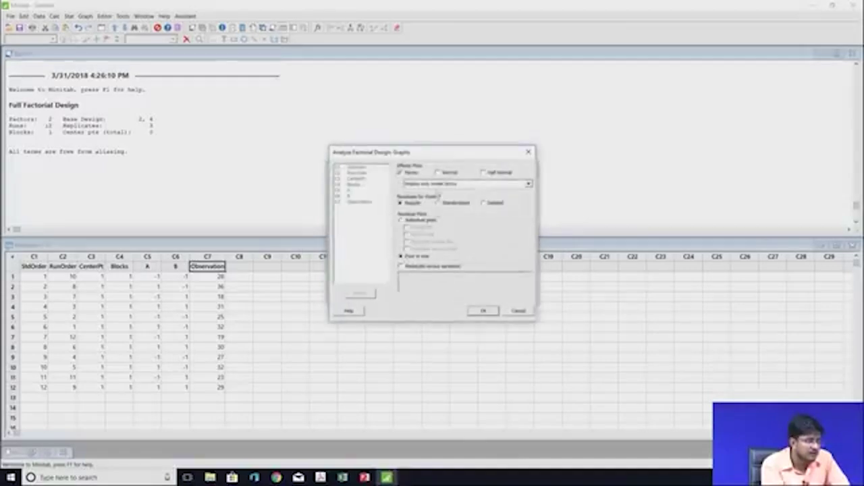
click(438, 173)
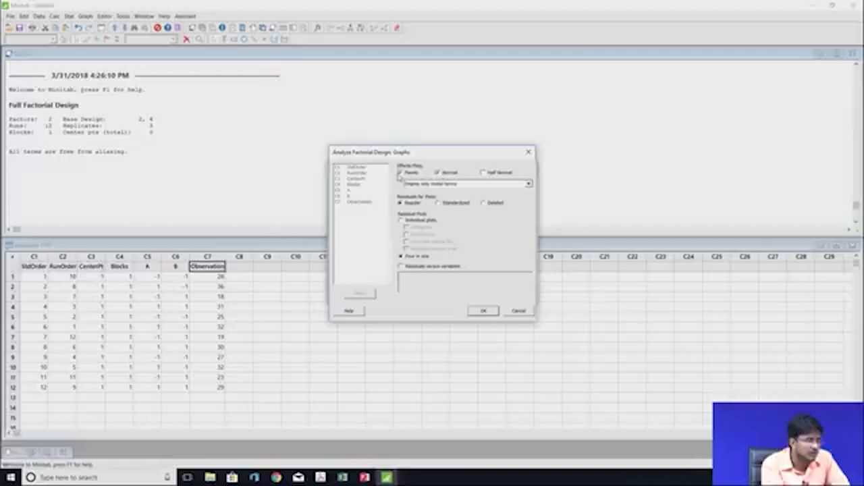
click(484, 311)
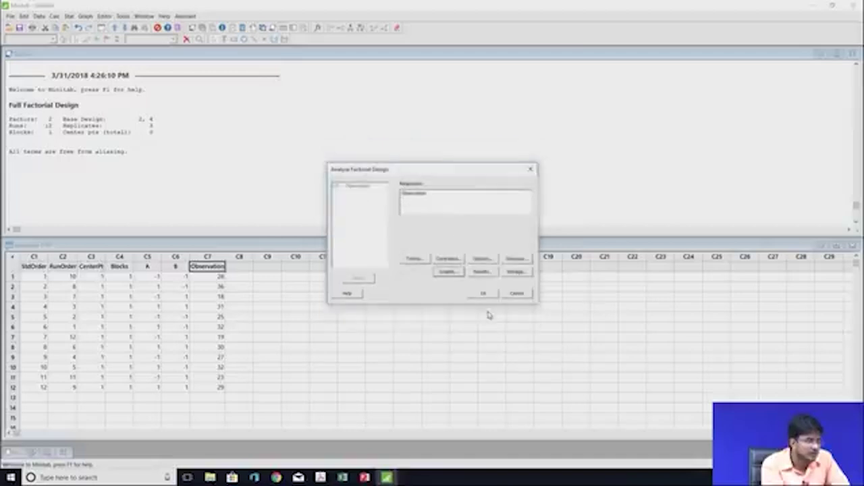
Keep the default results display settings and run the factorial analysis of Observation.
click(483, 272)
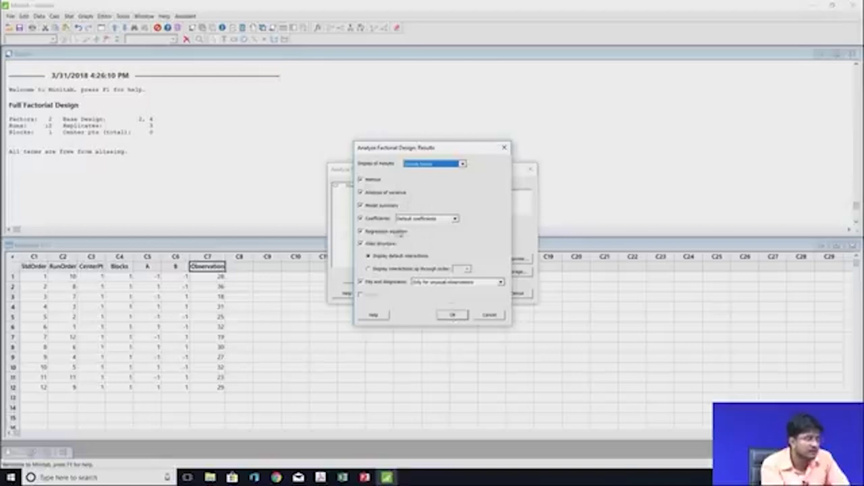
click(452, 314)
click(483, 295)
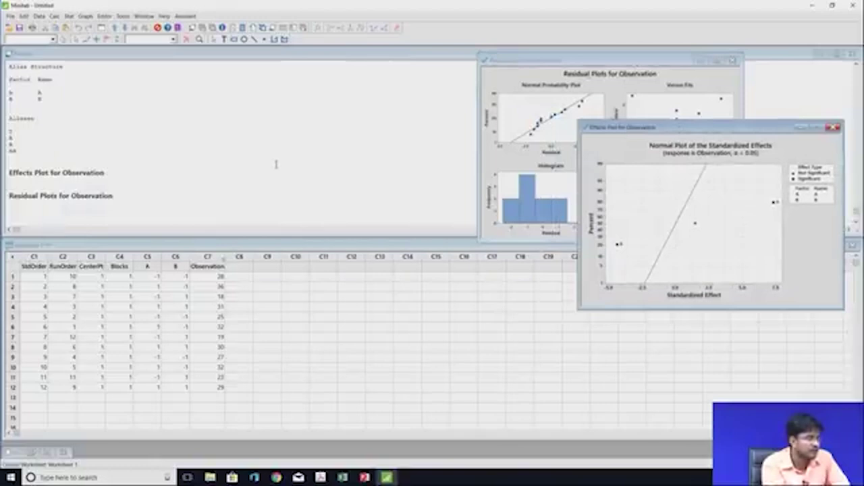
Maximize the Session window and bring the Factorial Regression: Observation versus A, B output into view.
click(275, 164)
scroll(276, 162, up, 2)
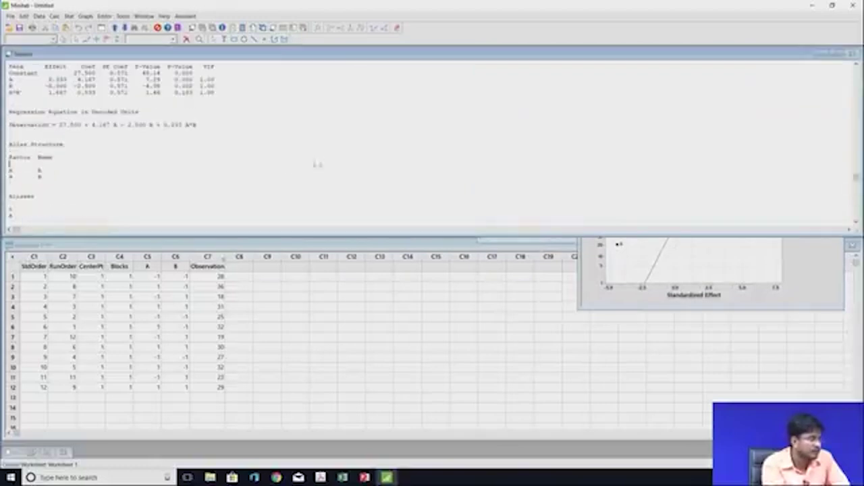
click(832, 56)
scroll(260, 216, up, 5)
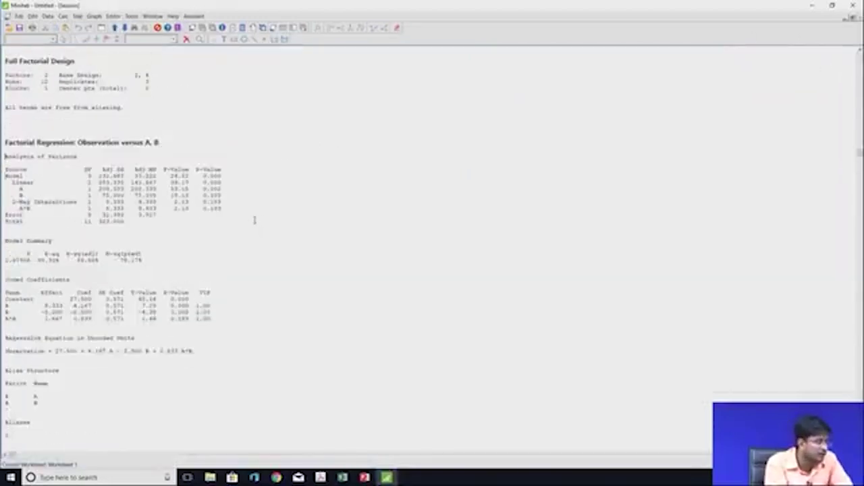
scroll(254, 219, up, 2)
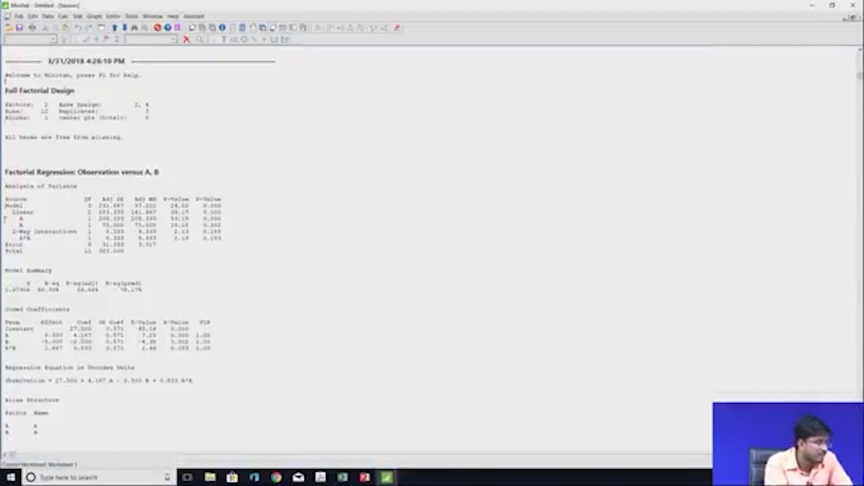
Examine the Analysis of Variance table, focusing on the adjusted sums of squares for the Model, Linear and A rows.
click(3, 200)
click(272, 265)
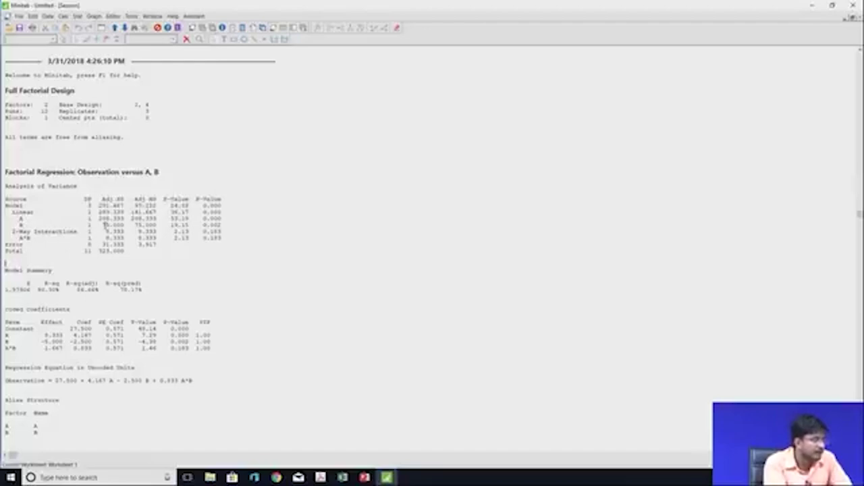
drag(96, 218, 124, 218)
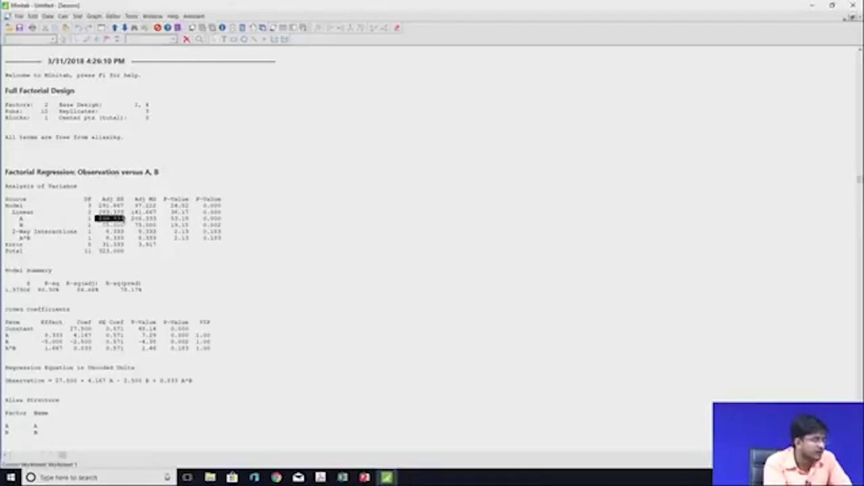
click(9, 225)
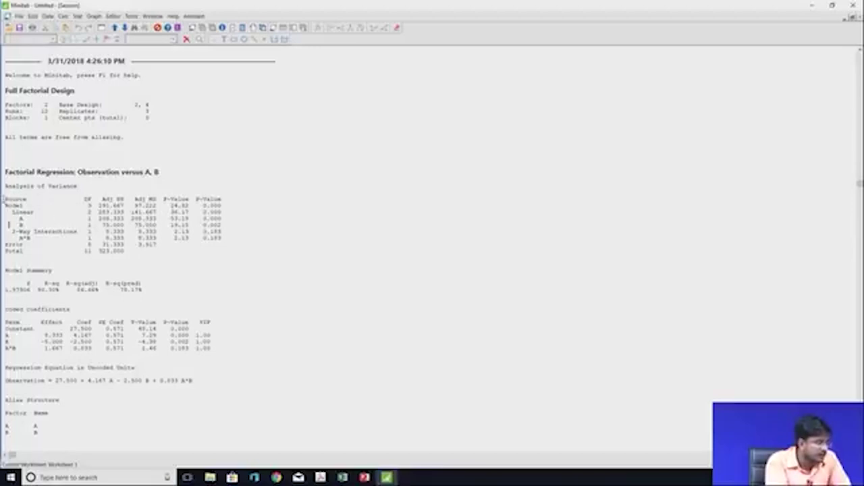
drag(6, 205, 25, 205)
click(263, 255)
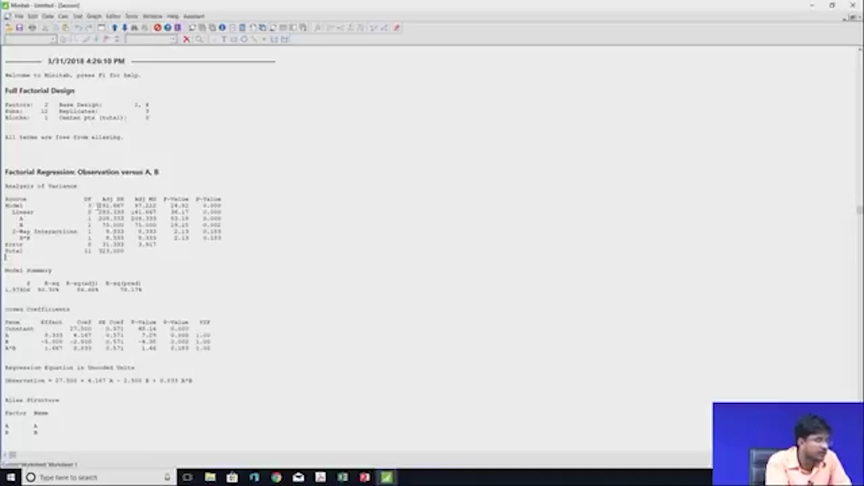
drag(100, 206, 124, 214)
click(221, 212)
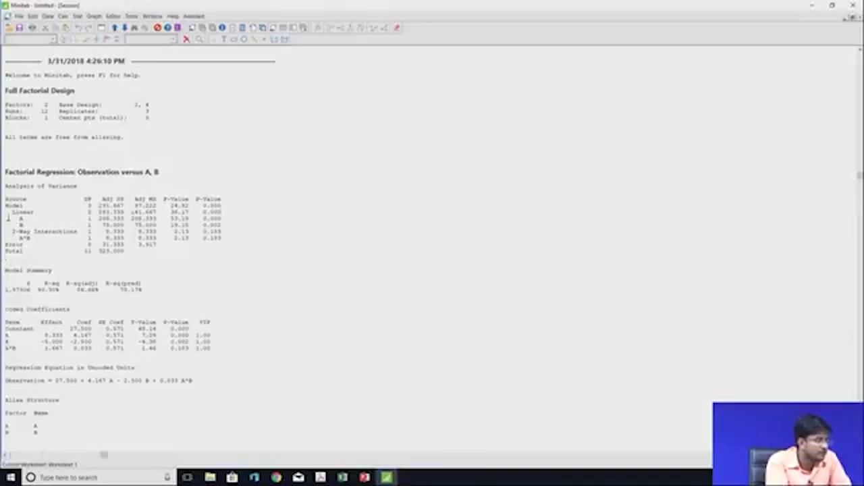
drag(13, 212, 35, 213)
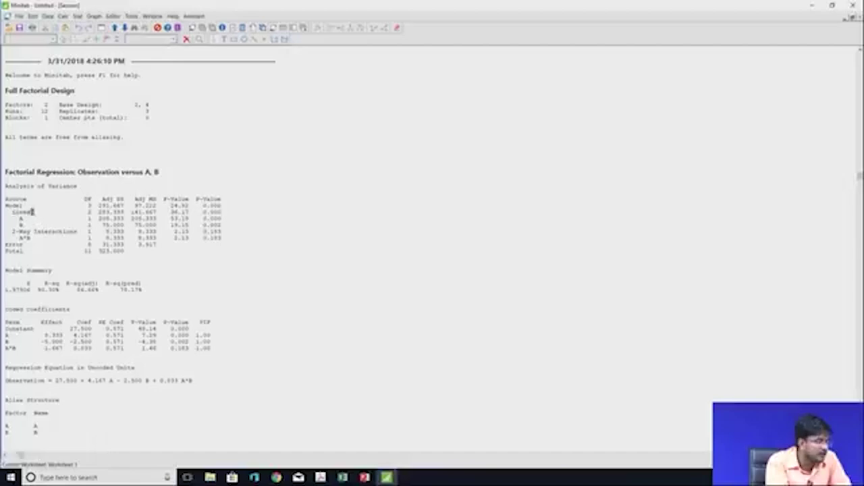
click(145, 243)
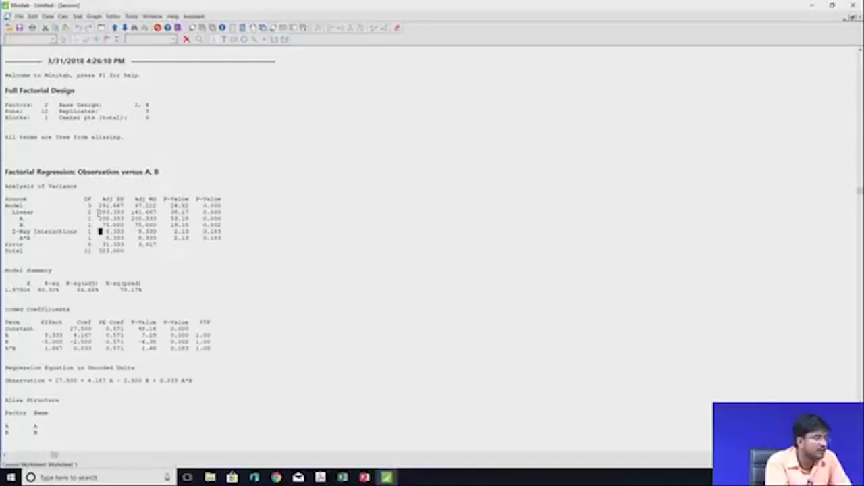
drag(98, 211, 124, 212)
click(187, 247)
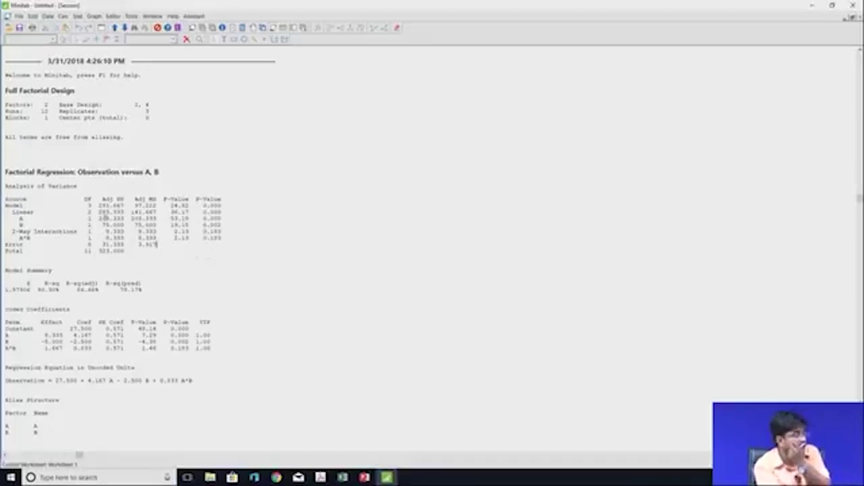
Review the model summary, coded coefficients, regression equation and alias structure alongside the Analysis of Variance table.
scroll(344, 268, down, 5)
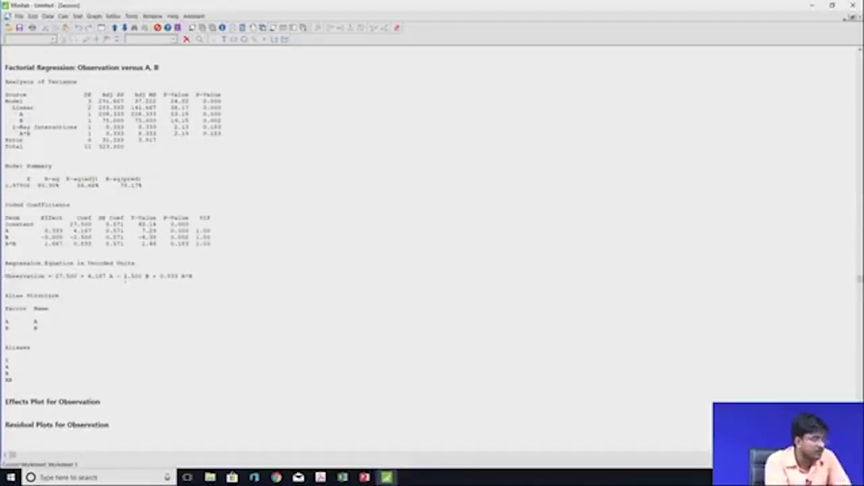
scroll(218, 309, up, 2)
scroll(281, 305, up, 3)
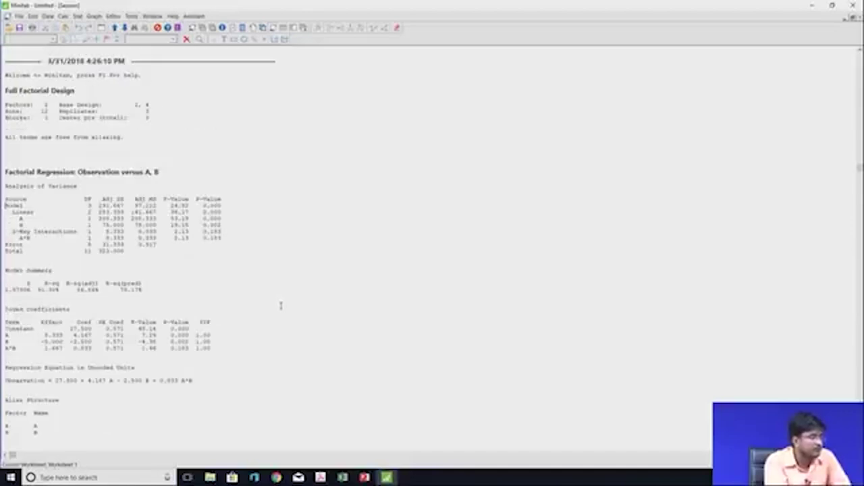
scroll(266, 338, down, 4)
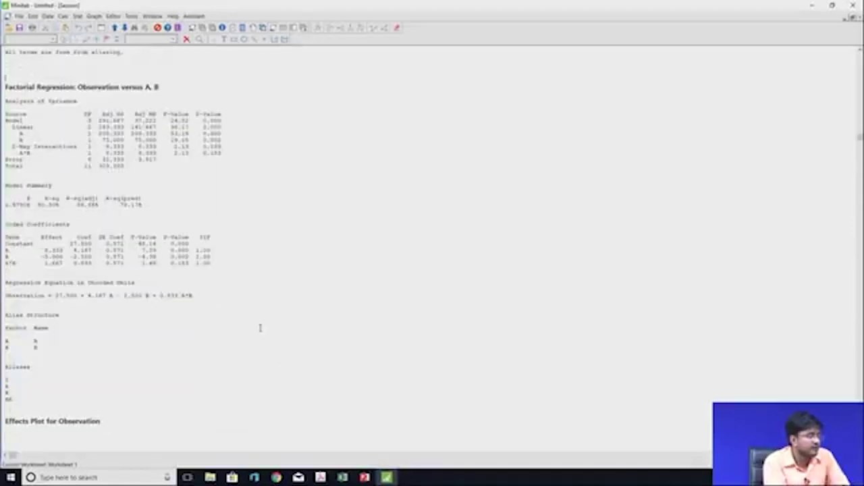
scroll(260, 328, up, 4)
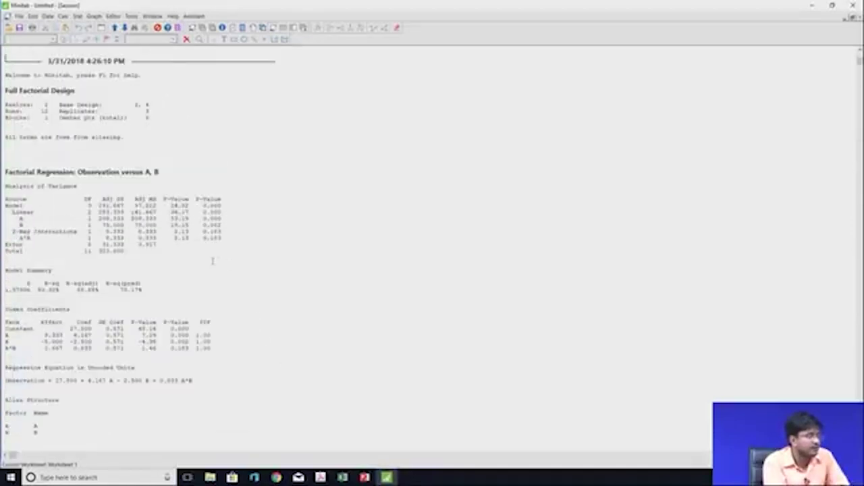
scroll(330, 284, down, 4)
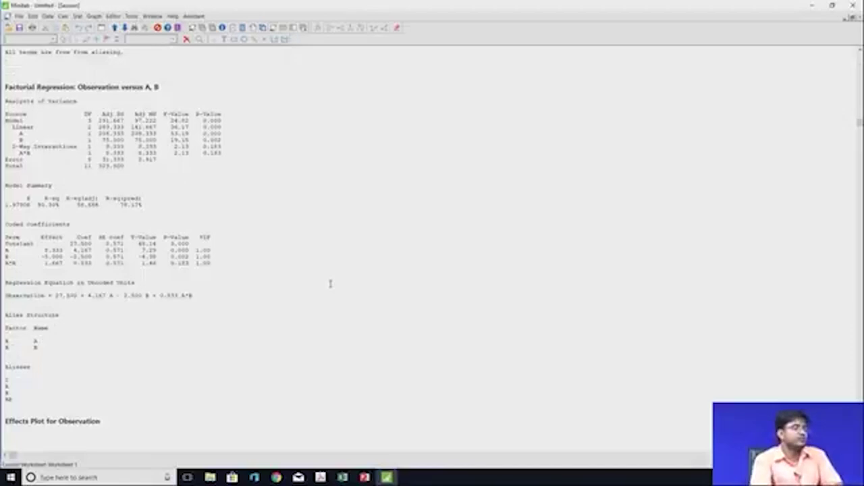